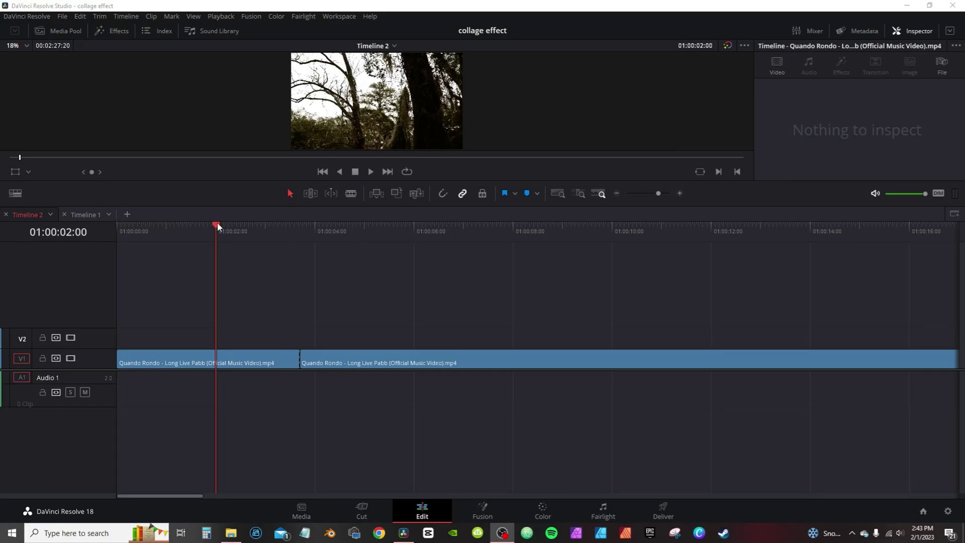
# Cut the V1 clip at 01:00:05:01 and turn the following part into a freeze frame.
pyautogui.moveTo(217, 225); pyautogui.dragTo(301, 229)
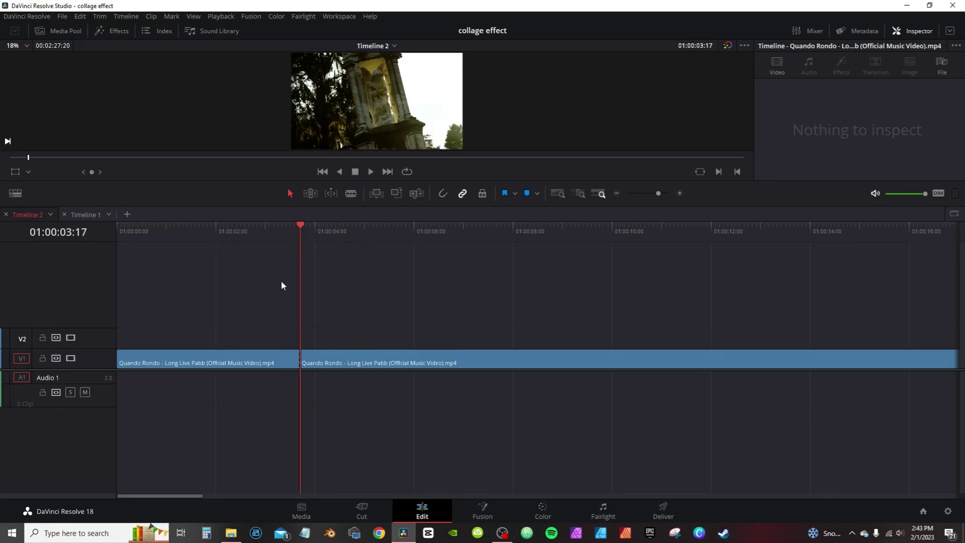
pyautogui.click(274, 358)
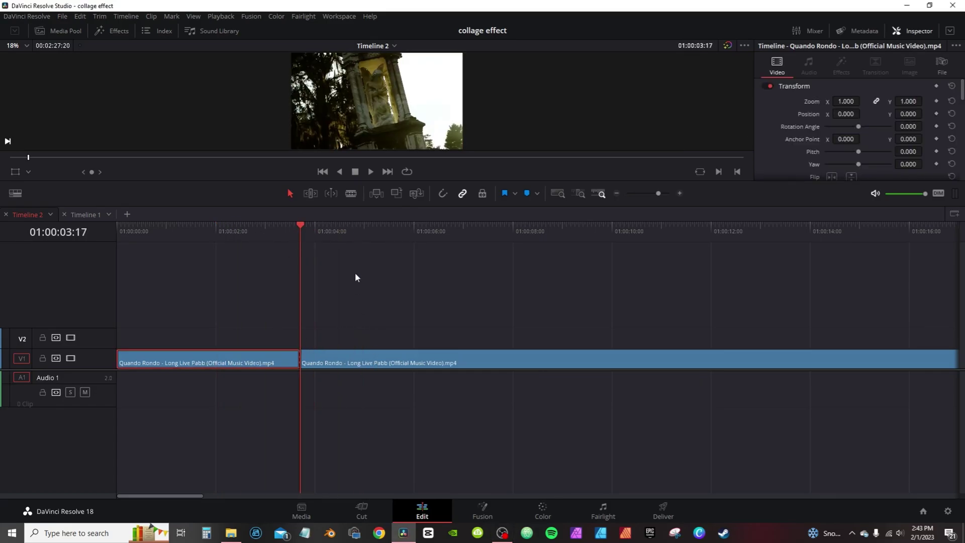
pyautogui.moveTo(304, 227); pyautogui.dragTo(366, 223)
pyautogui.click(391, 358)
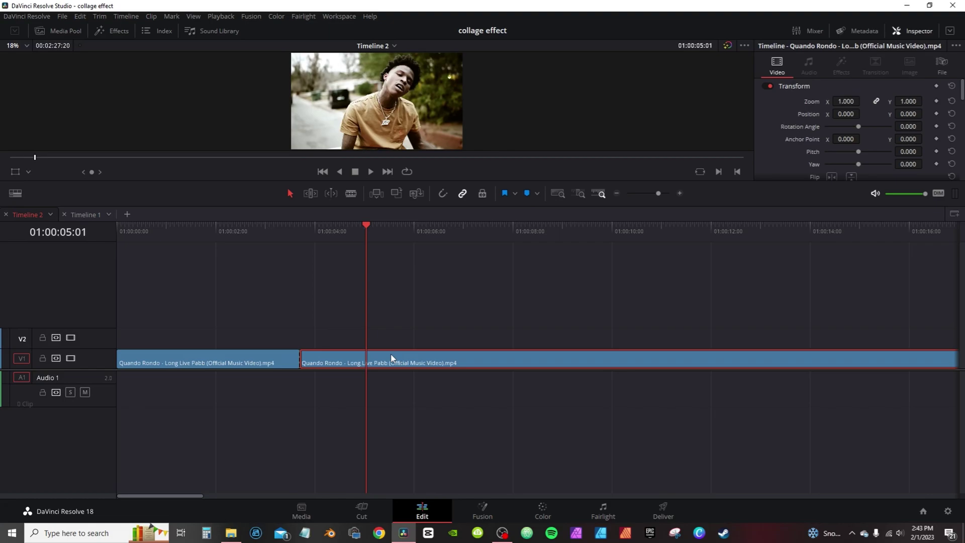
pyautogui.hotkey('ctrl', 'b')
pyautogui.click(393, 360)
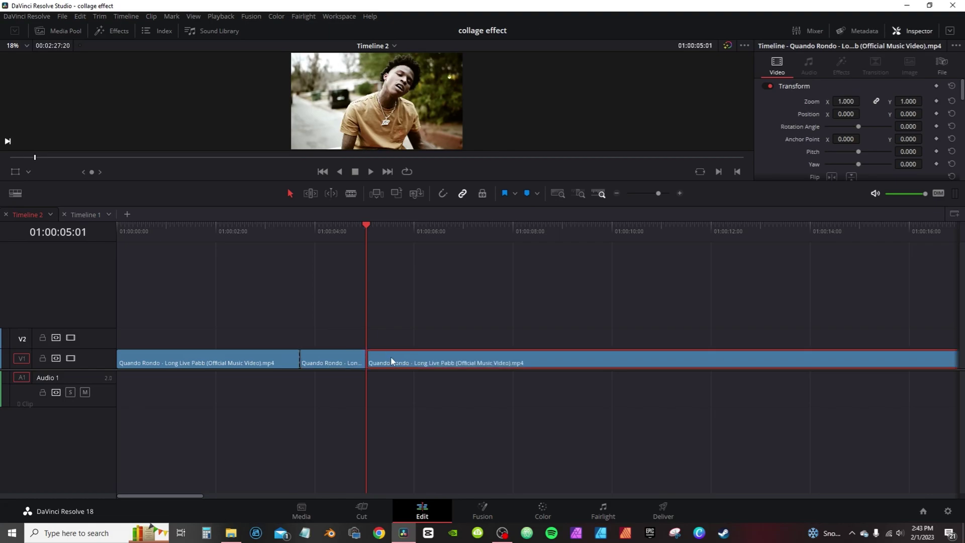
pyautogui.hotkey('shift', 'r')
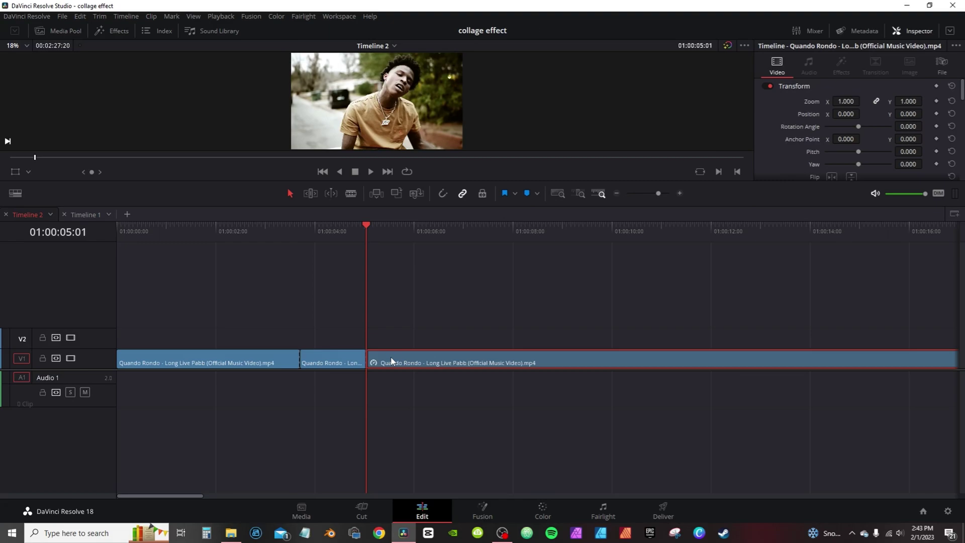
# Trim the freeze frame to one second and return the remaining clip to normal speed.
pyautogui.hotkey('shift', 'Right')
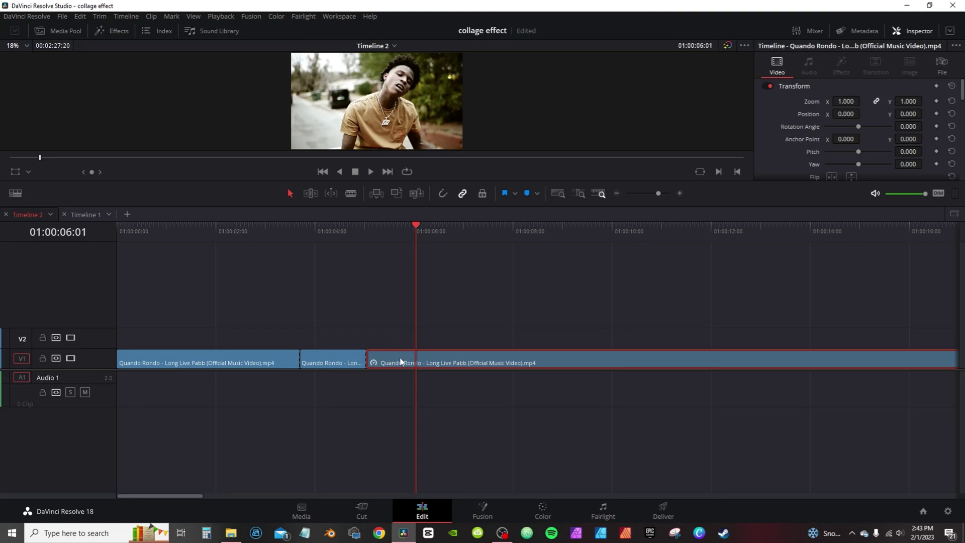
pyautogui.hotkey('ctrl', 'b')
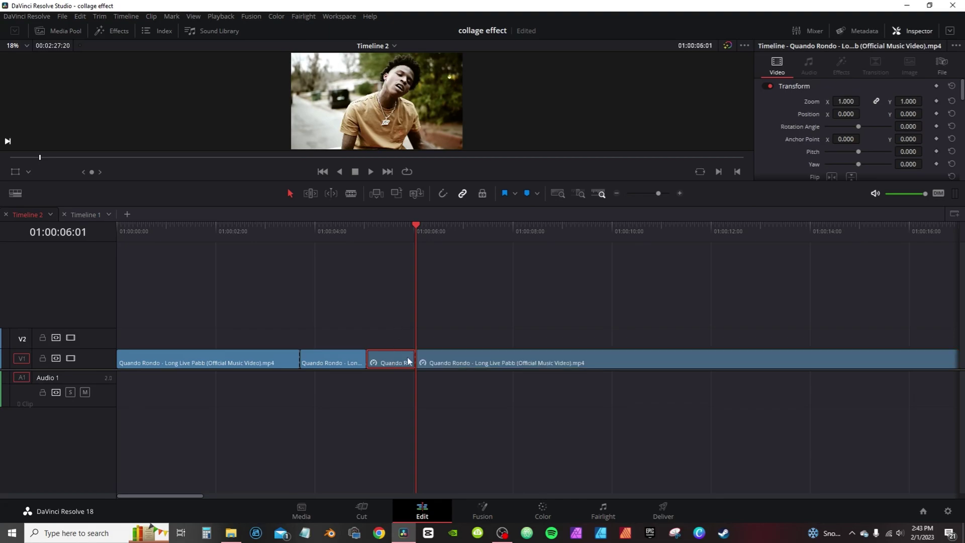
pyautogui.click(458, 361)
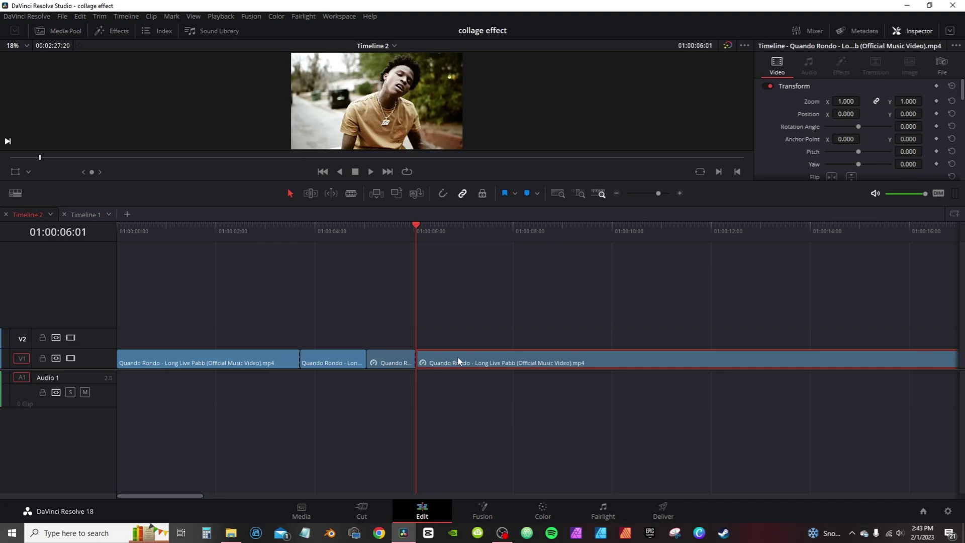
pyautogui.press('r')
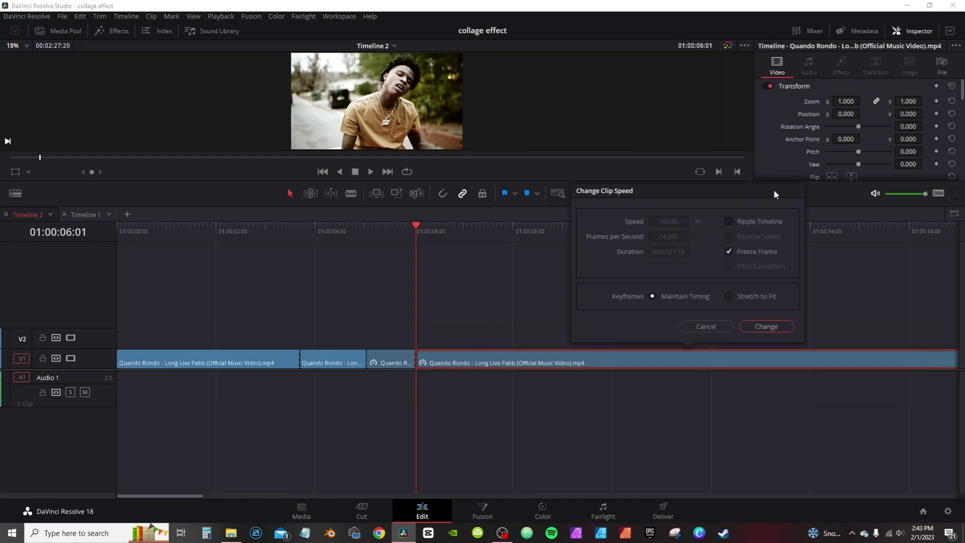
pyautogui.click(730, 251)
pyautogui.click(767, 327)
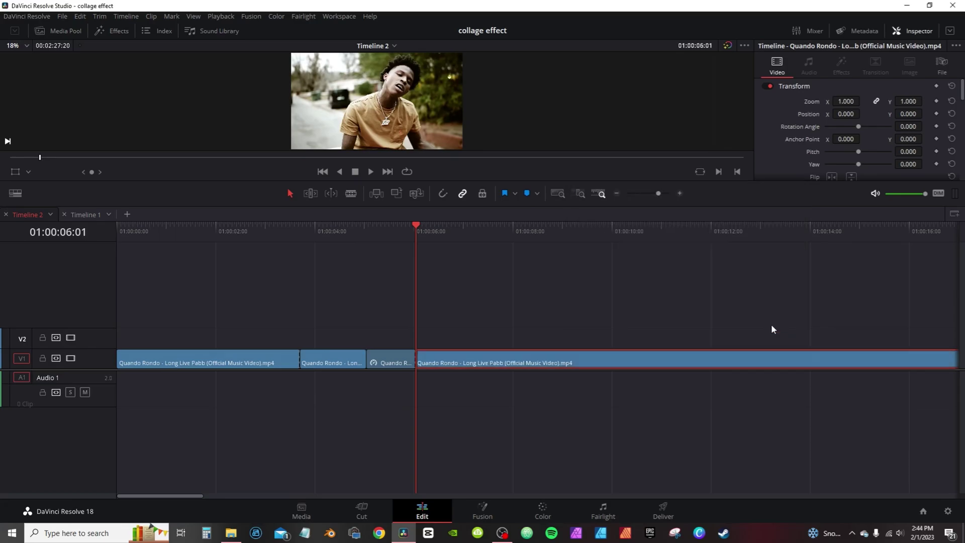
# Stack copies of the one-second freeze clip onto tracks V2, V3 and V4.
pyautogui.moveTo(385, 231)
pyautogui.mouseDown()
pyautogui.moveTo(372, 229)
pyautogui.moveTo(457, 236)
pyautogui.moveTo(324, 234)
pyautogui.moveTo(376, 236)
pyautogui.mouseUp()
pyautogui.moveTo(403, 363); pyautogui.dragTo(284, 326)
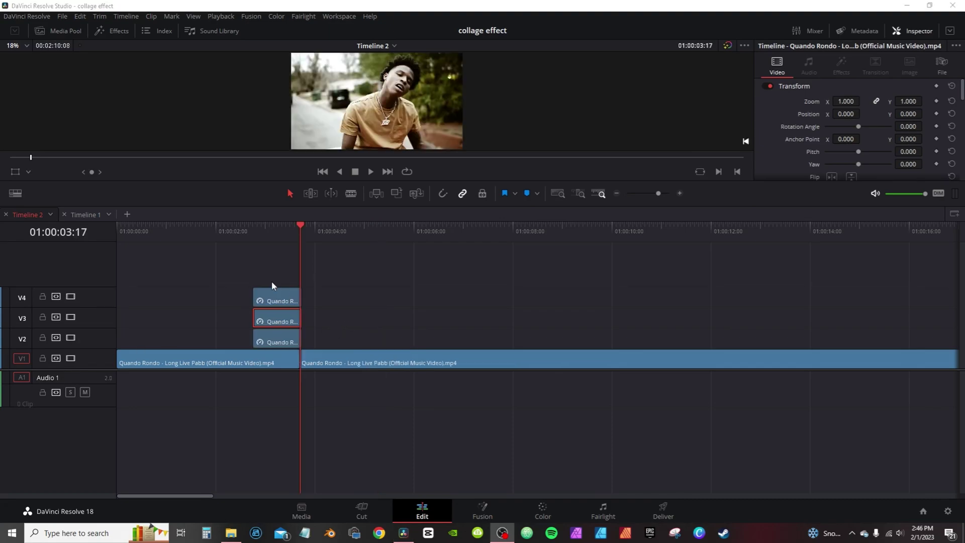
pyautogui.click(276, 322)
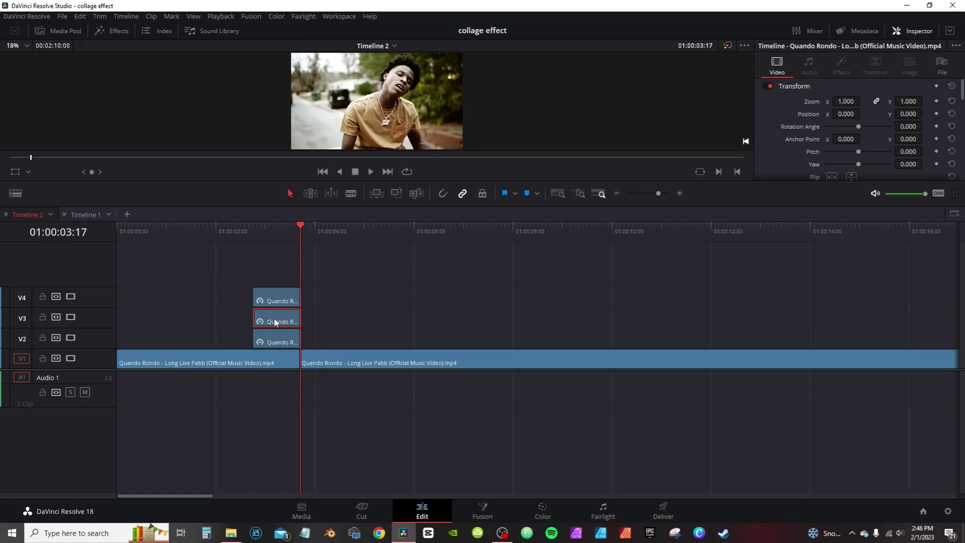
# Nudge the V3 and V4 freeze clips later so each starts after the one below.
pyautogui.press('.')
pyautogui.press('.')
pyautogui.press('.')
pyautogui.click(279, 303)
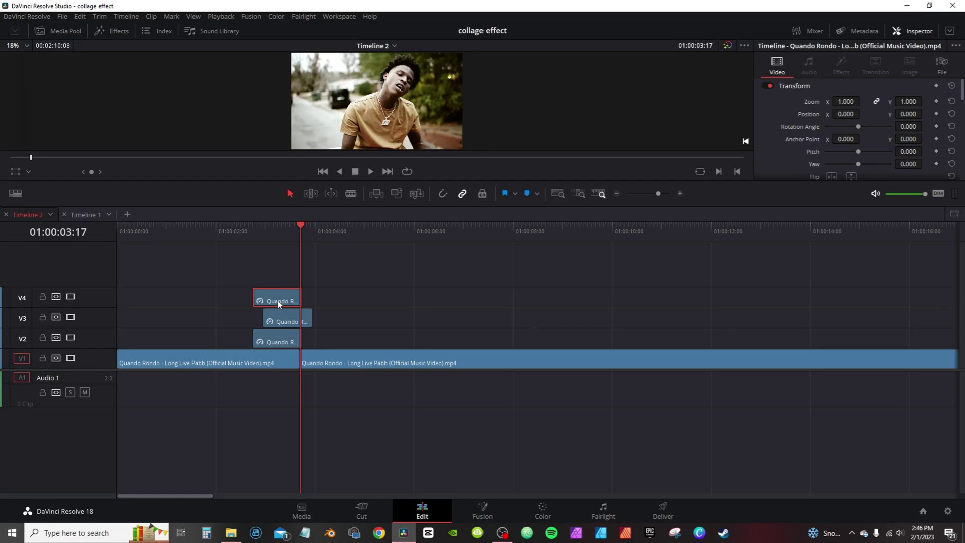
pyautogui.press('.')
pyautogui.press('.')
pyautogui.press('.')
pyautogui.press('.')
pyautogui.press('.')
pyautogui.press('.')
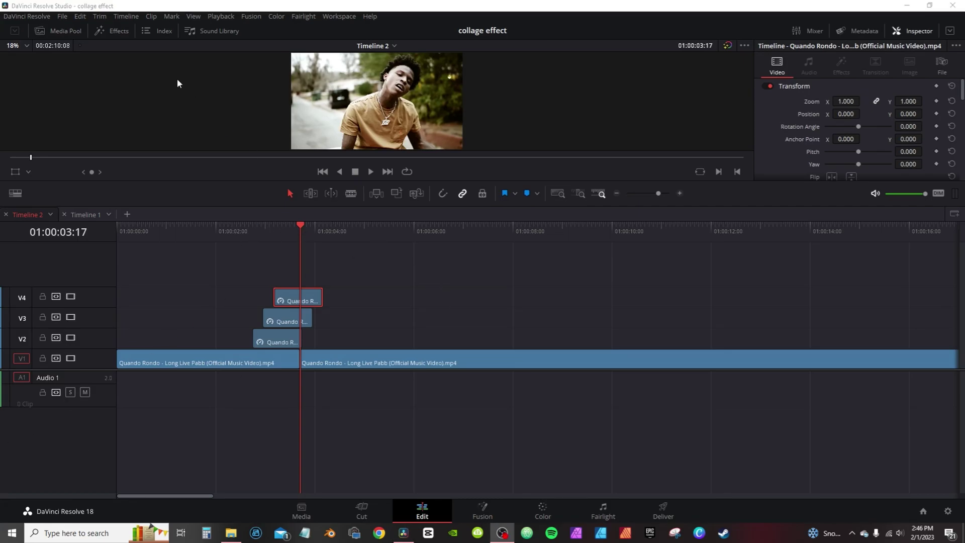
# Search the Effects library for 'mco' to find the mCollage pack.
pyautogui.click(112, 32)
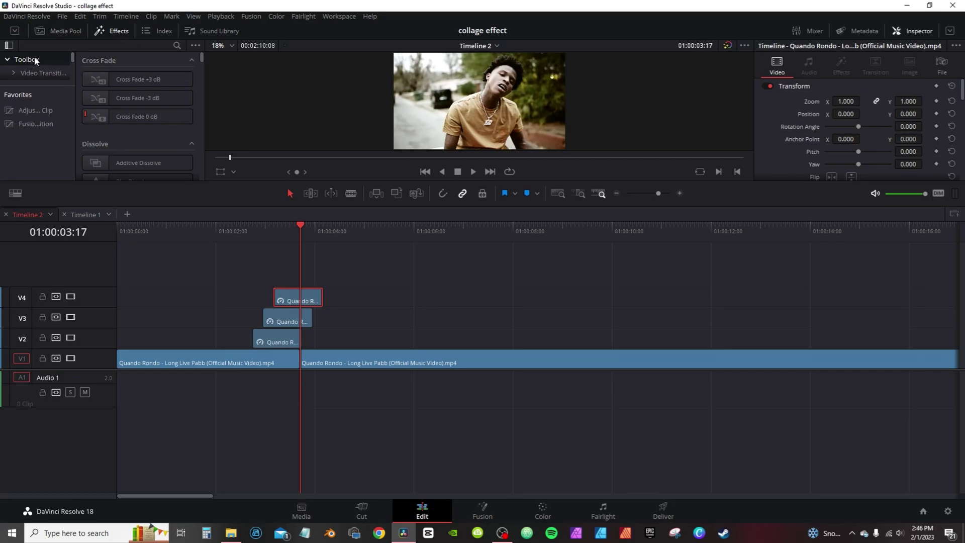
pyautogui.click(175, 45)
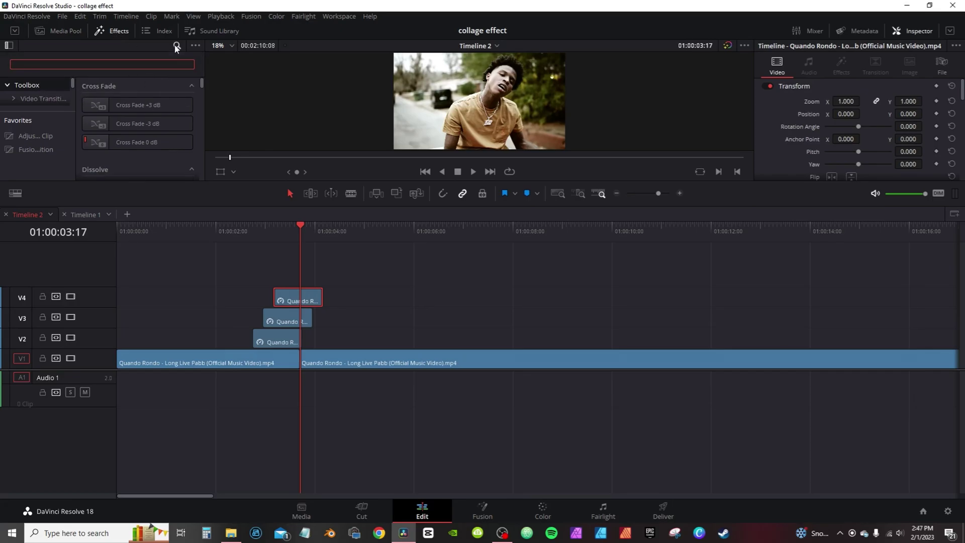
pyautogui.write('mcol')
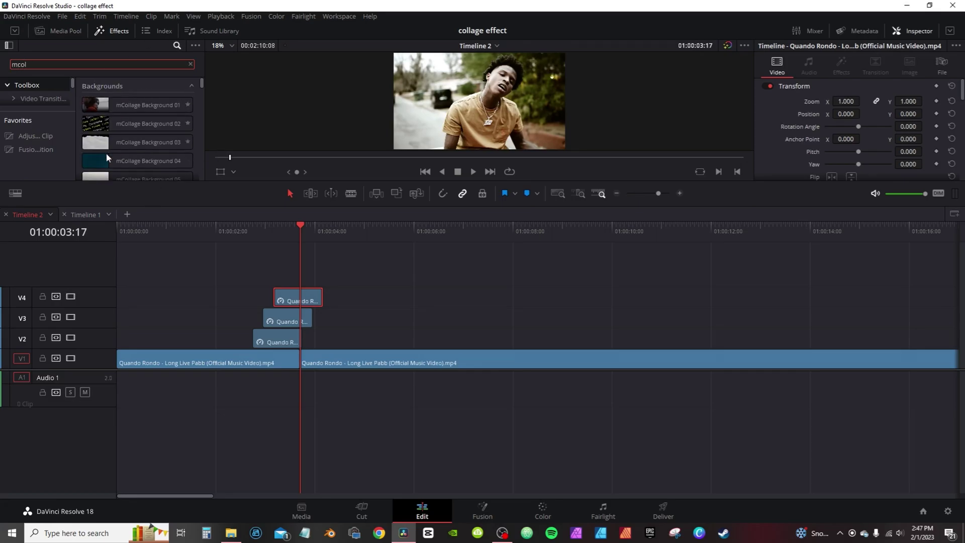
# Expand the library to full height and browse the mCollage categories, from Frames to Typography.
pyautogui.click(17, 31)
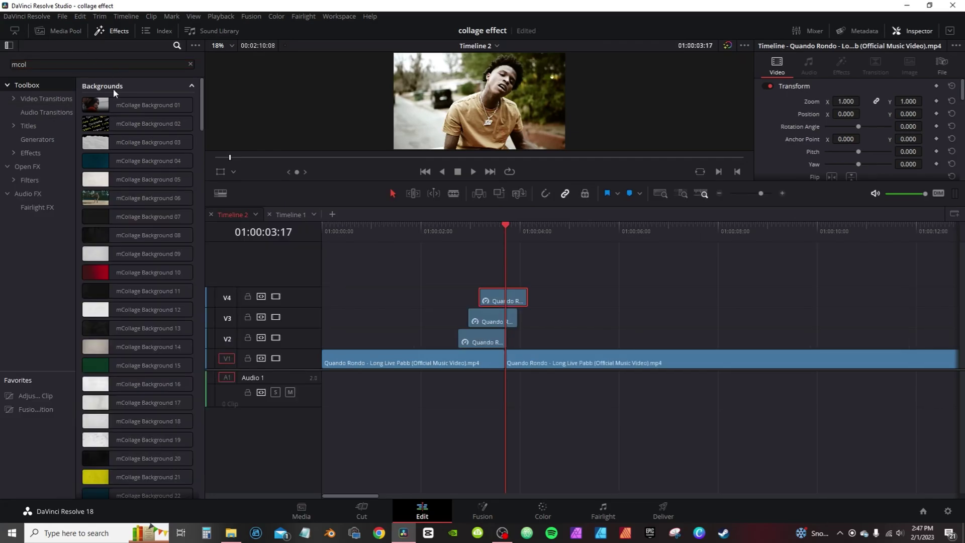
pyautogui.moveTo(203, 91); pyautogui.dragTo(204, 190)
pyautogui.scroll(10, 140, 168)
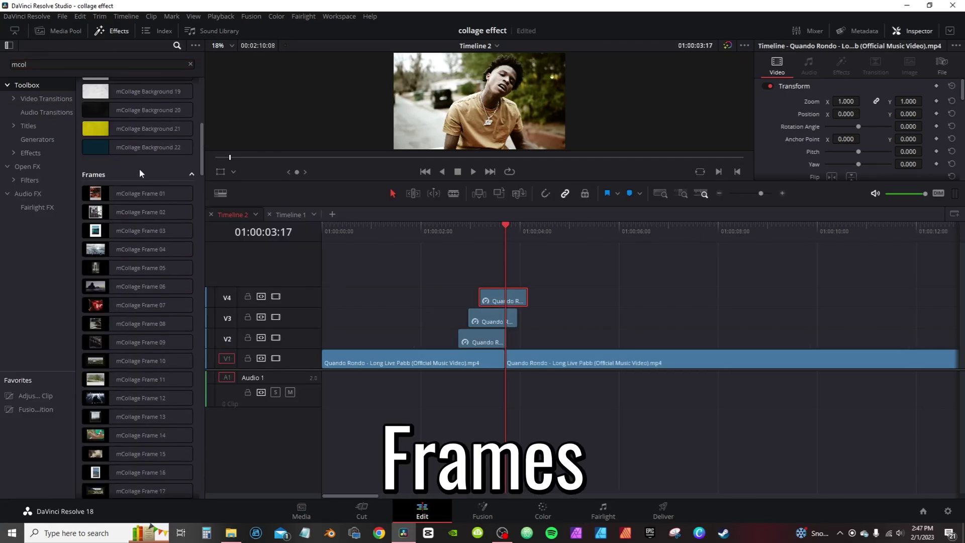
pyautogui.scroll(-20, 111, 203)
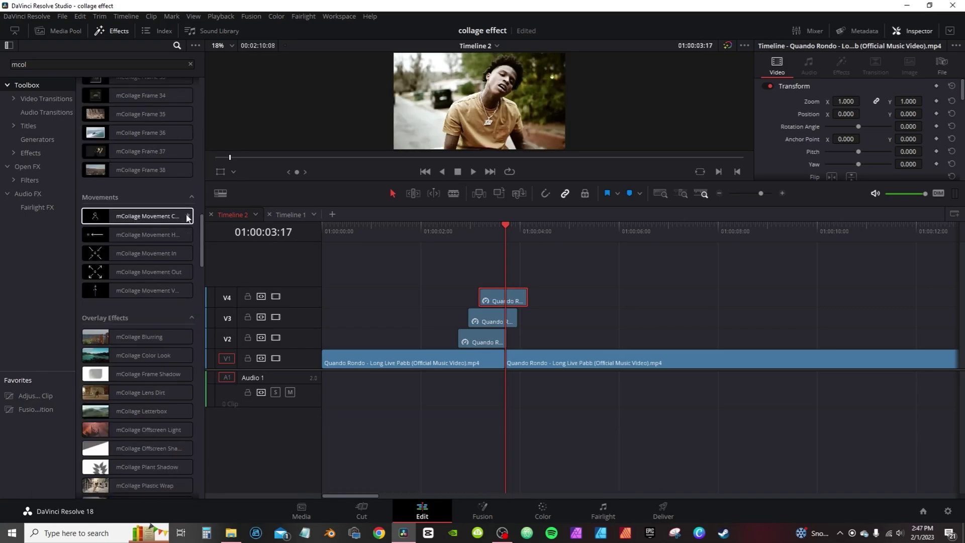
pyautogui.moveTo(201, 249); pyautogui.dragTo(191, 258)
pyautogui.scroll(-5, 146, 244)
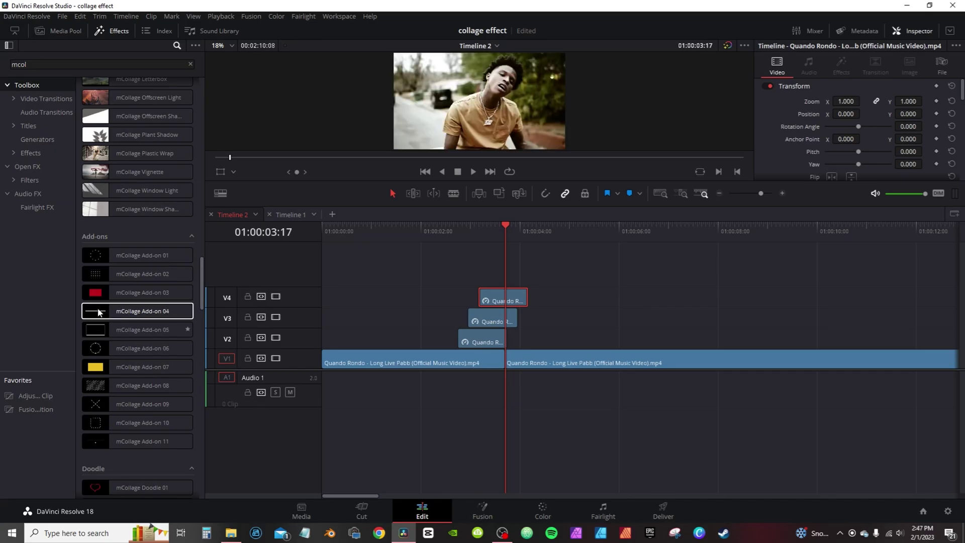
pyautogui.scroll(-3, 95, 297)
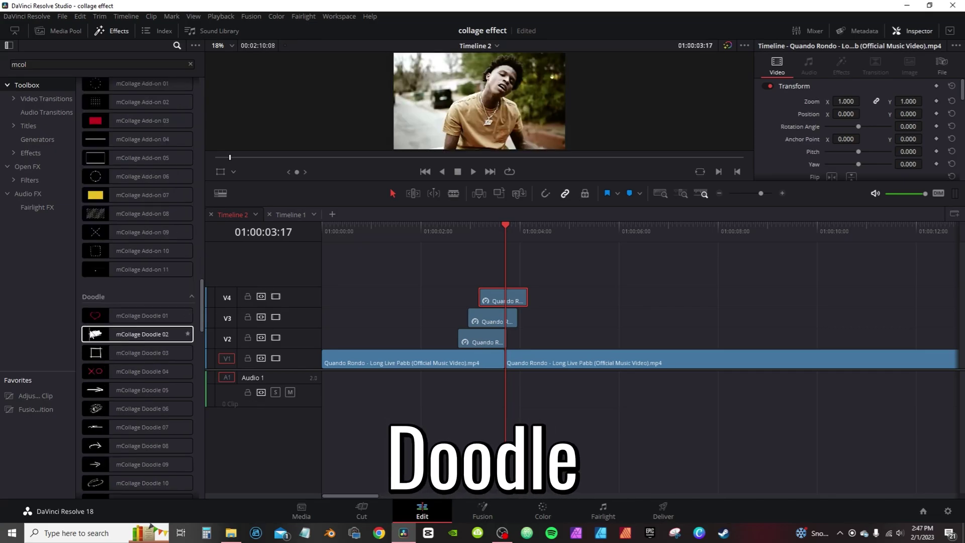
pyautogui.scroll(-5, 95, 334)
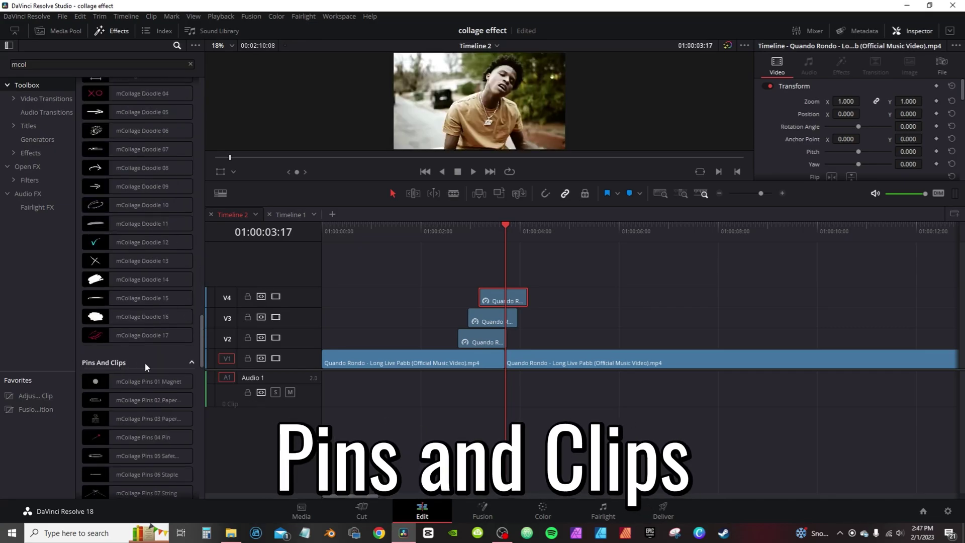
pyautogui.scroll(-6, 113, 259)
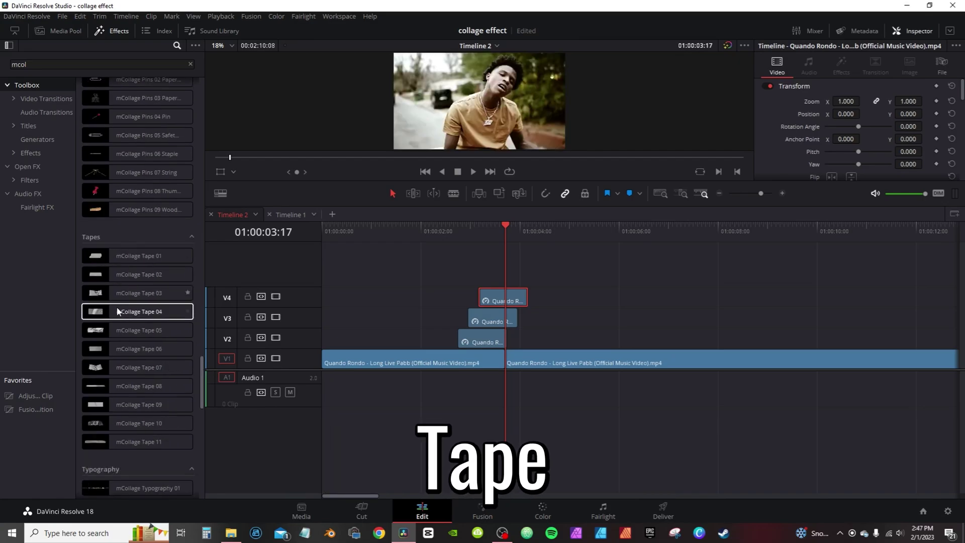
pyautogui.scroll(-5, 167, 304)
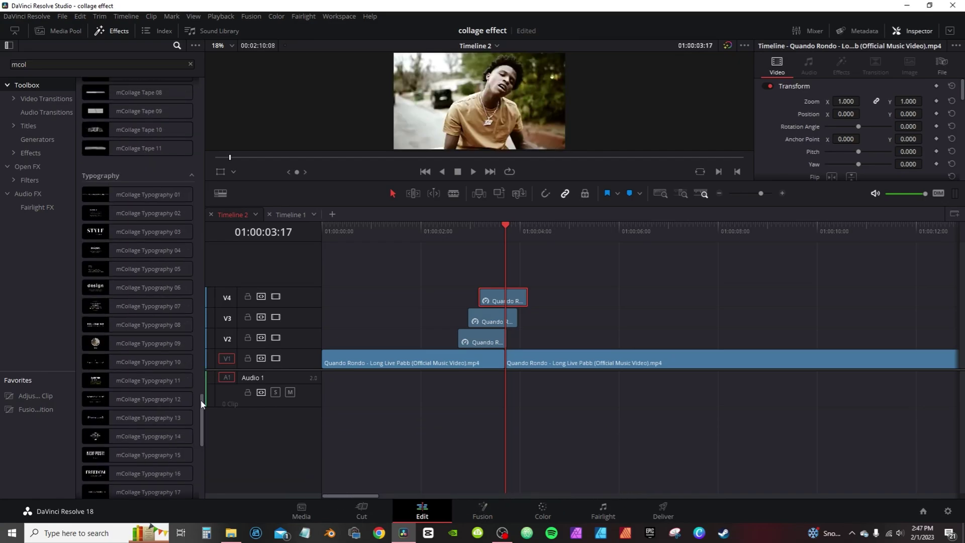
# Apply mCollage Frame 01 to the V2 freeze clip and switch off its In and Out animations.
pyautogui.moveTo(201, 399); pyautogui.dragTo(202, 133)
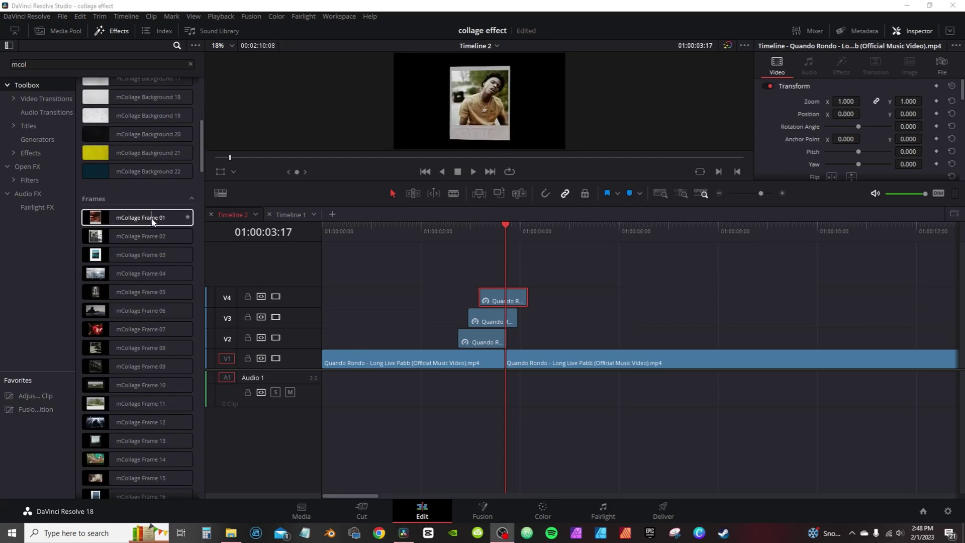
pyautogui.moveTo(123, 218); pyautogui.dragTo(470, 337)
pyautogui.moveTo(477, 230); pyautogui.dragTo(465, 232)
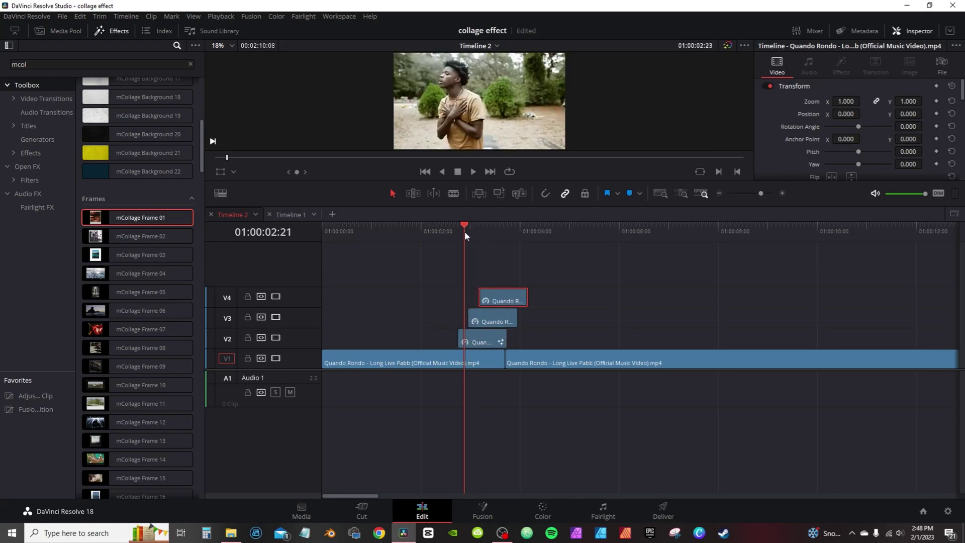
pyautogui.click(477, 343)
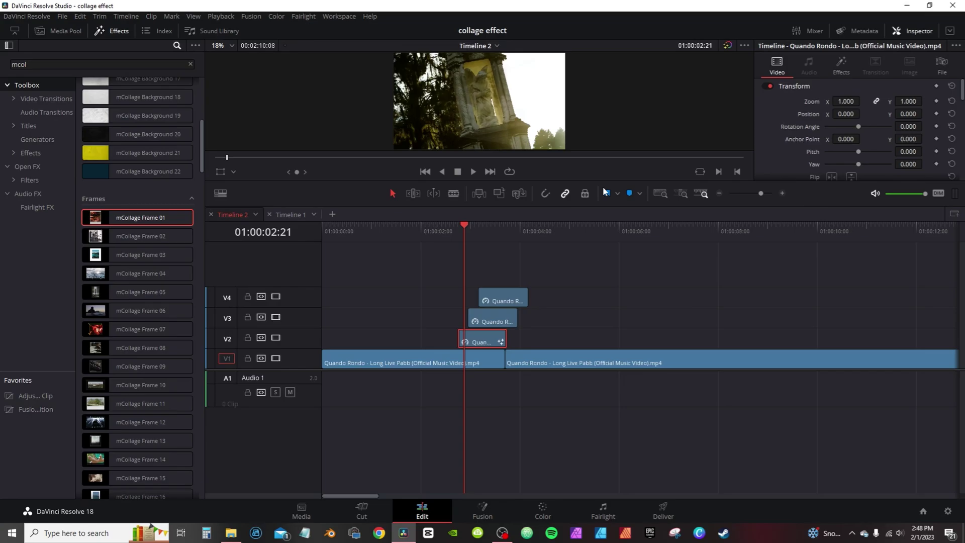
pyautogui.click(842, 66)
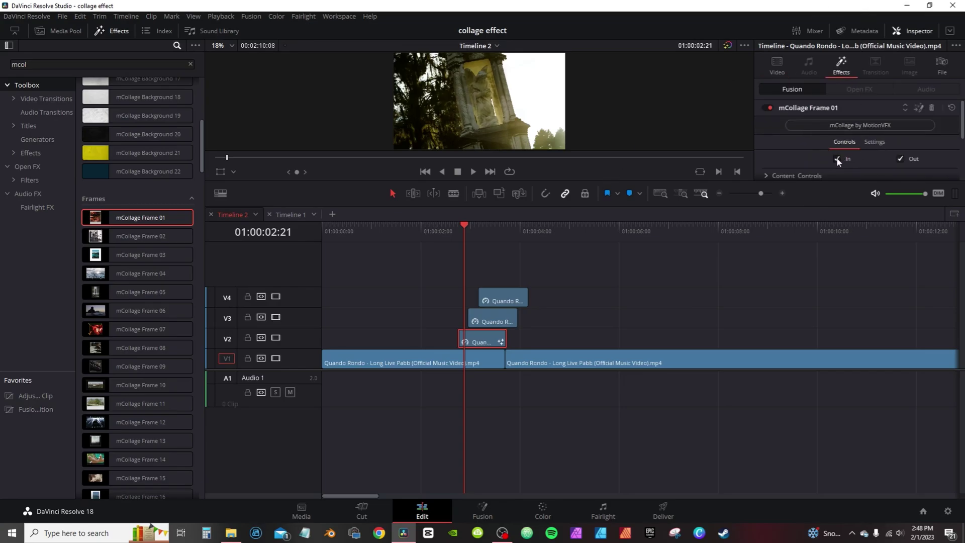
pyautogui.click(837, 159)
pyautogui.click(899, 159)
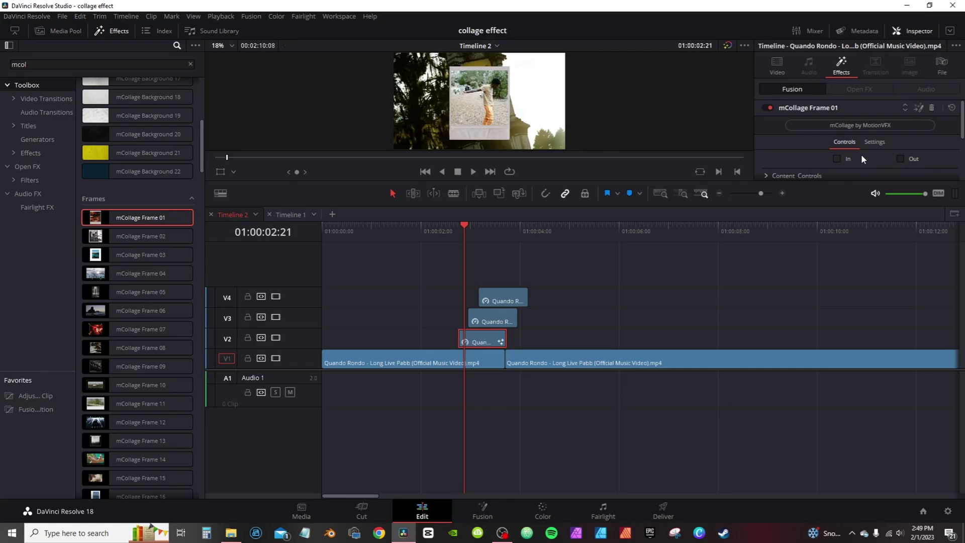
# Enlarge the viewer and slide the V2 framed photo left to Content Position X 0.295.
pyautogui.moveTo(590, 182); pyautogui.dragTo(582, 286)
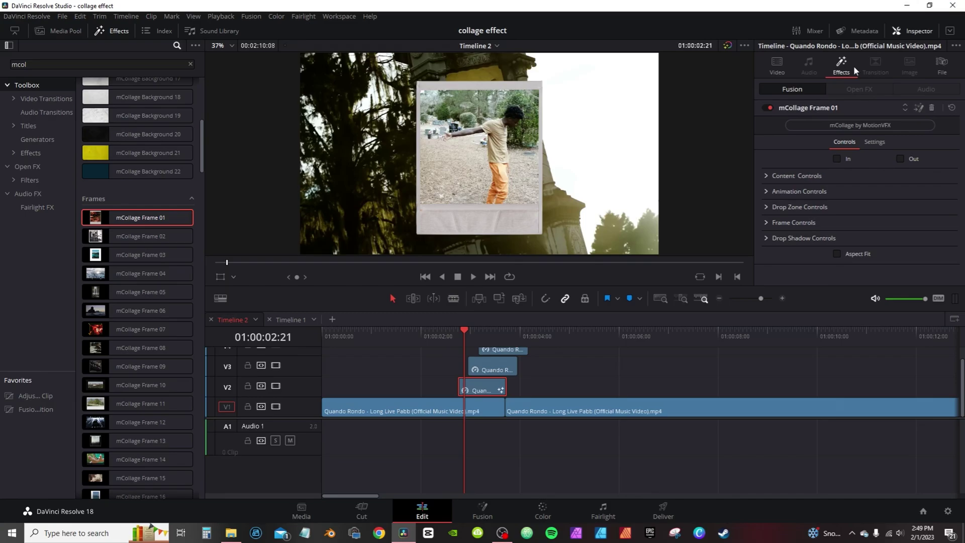
pyautogui.click(764, 175)
pyautogui.moveTo(865, 189)
pyautogui.mouseDown()
pyautogui.moveTo(834, 189)
pyautogui.moveTo(861, 189)
pyautogui.mouseUp()
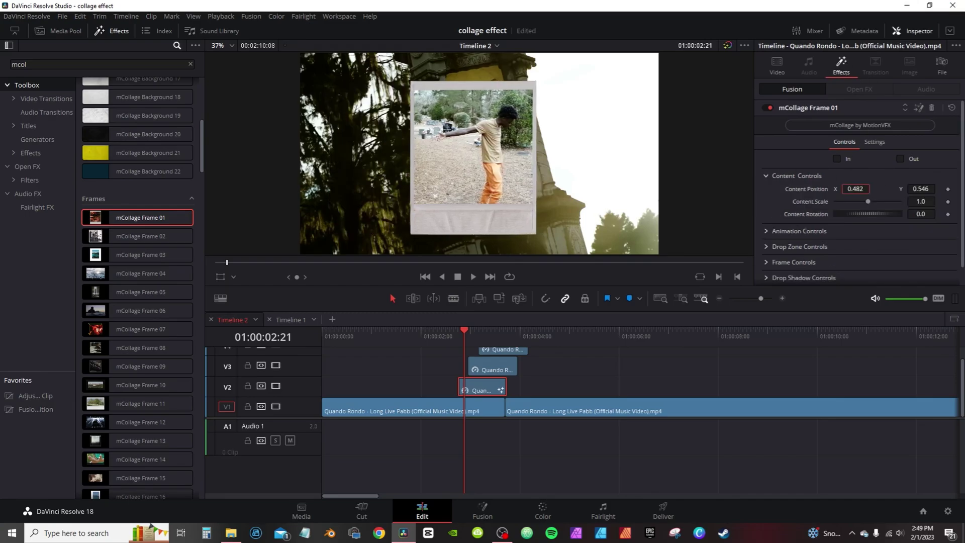
pyautogui.click(221, 277)
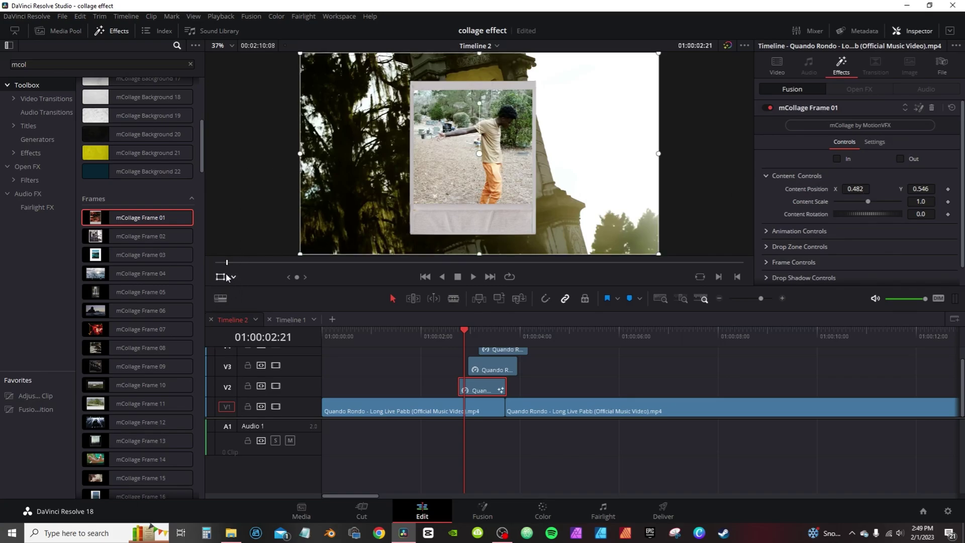
pyautogui.moveTo(468, 185); pyautogui.dragTo(475, 158)
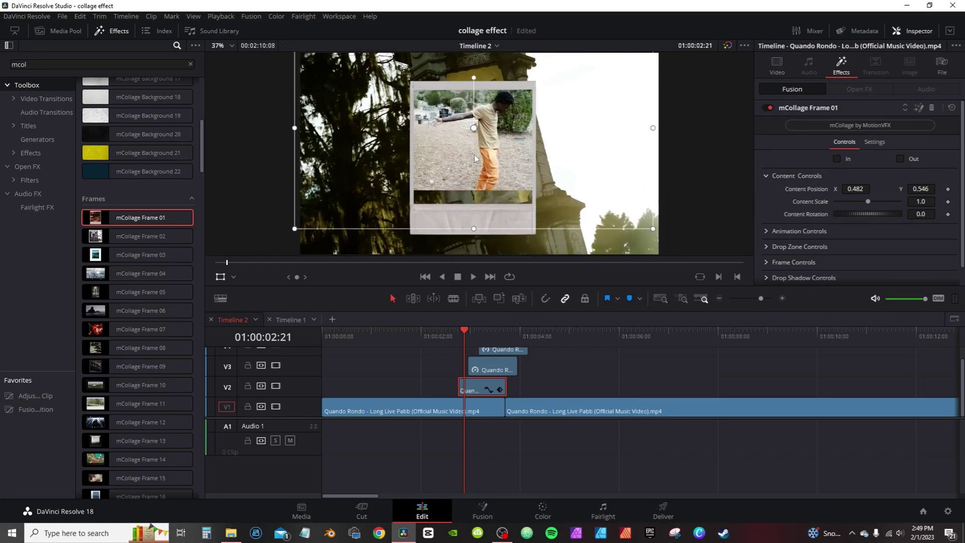
pyautogui.hotkey('ctrl', 'z')
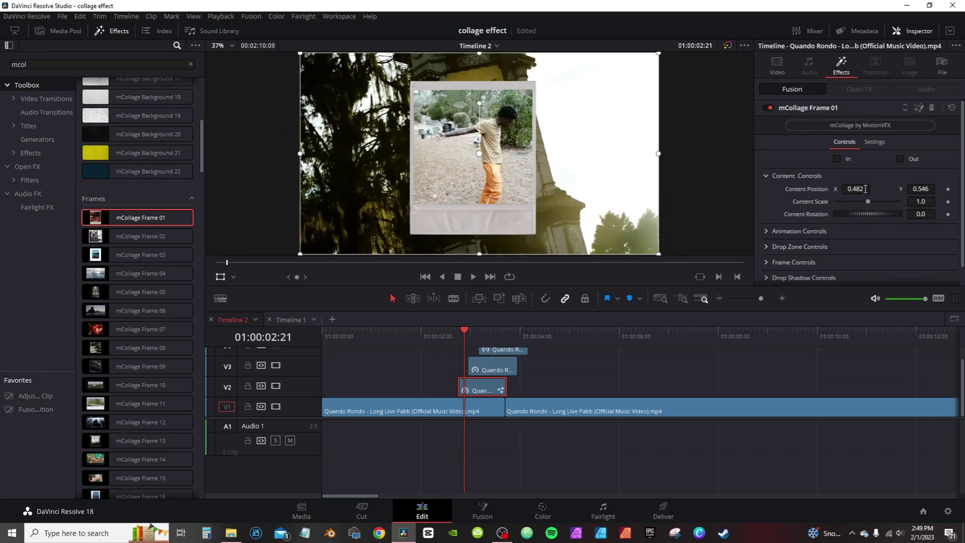
pyautogui.moveTo(865, 189); pyautogui.dragTo(850, 189)
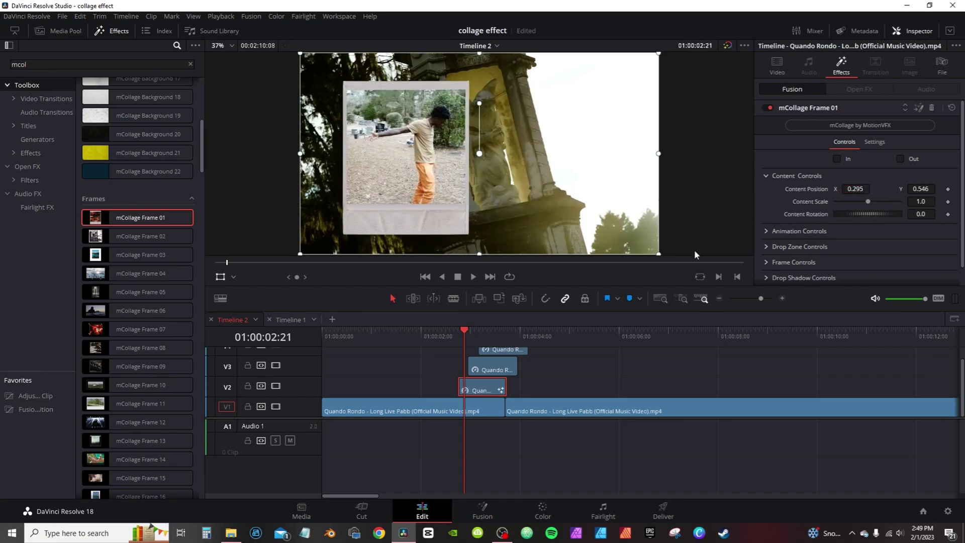
pyautogui.rightClick(481, 387)
pyautogui.click(547, 294)
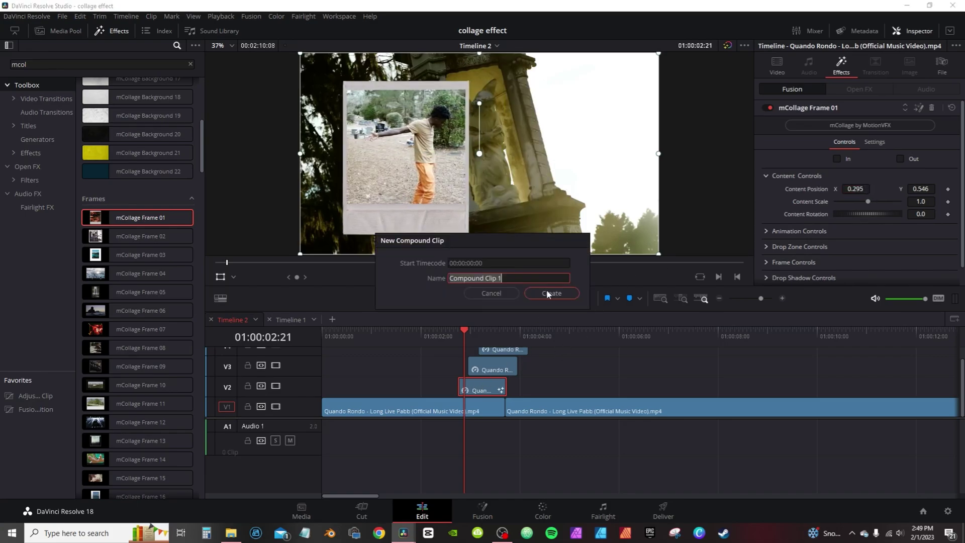
pyautogui.click(550, 295)
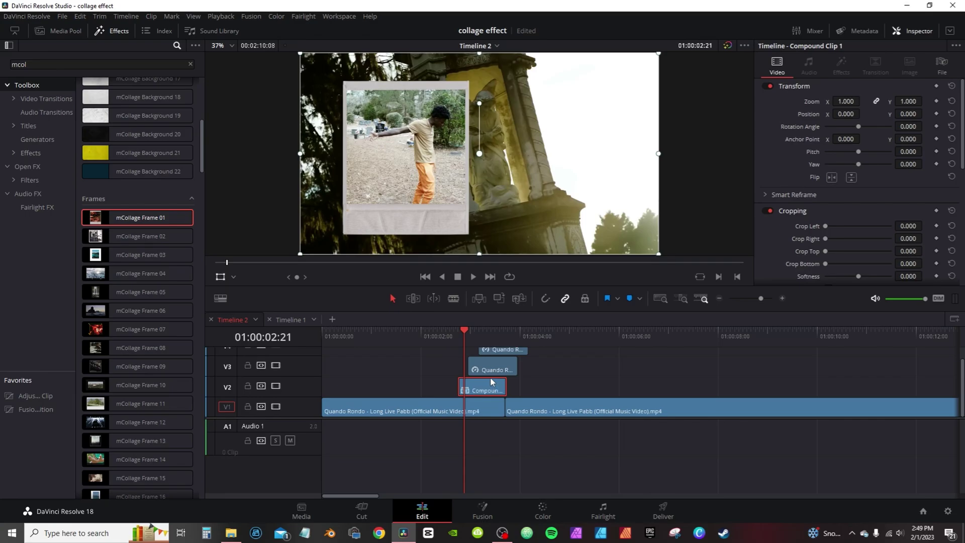
pyautogui.moveTo(433, 192); pyautogui.dragTo(292, 143)
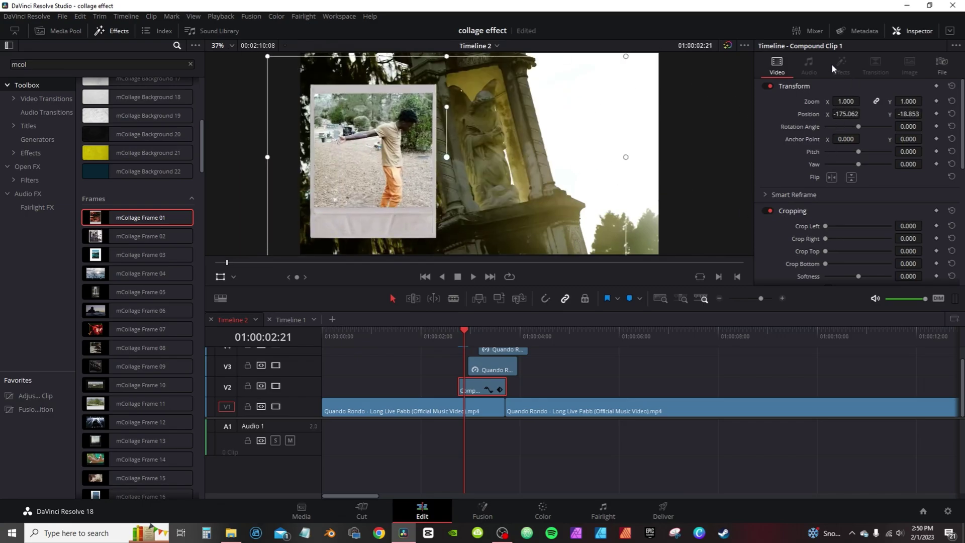
pyautogui.hotkey('ctrl', 'z')
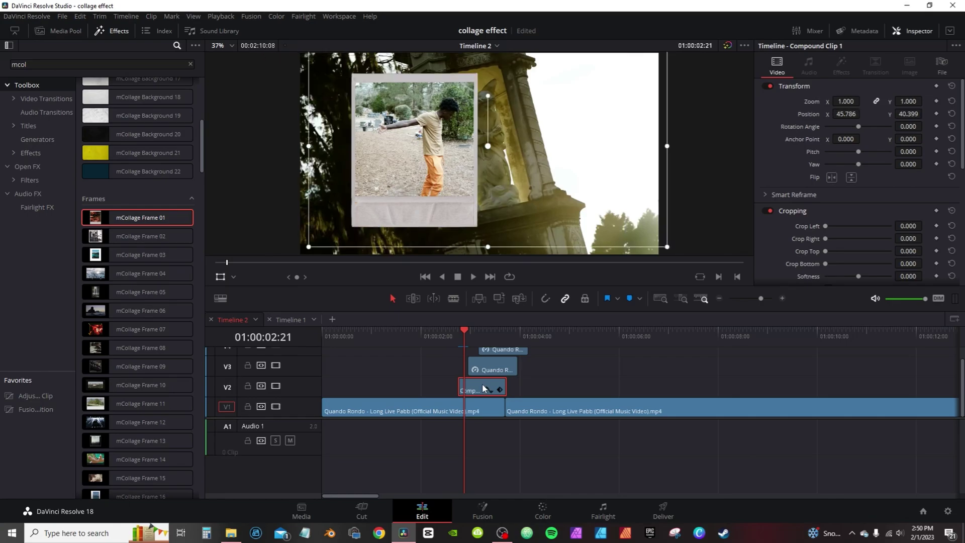
pyautogui.hotkey('ctrl', 'z')
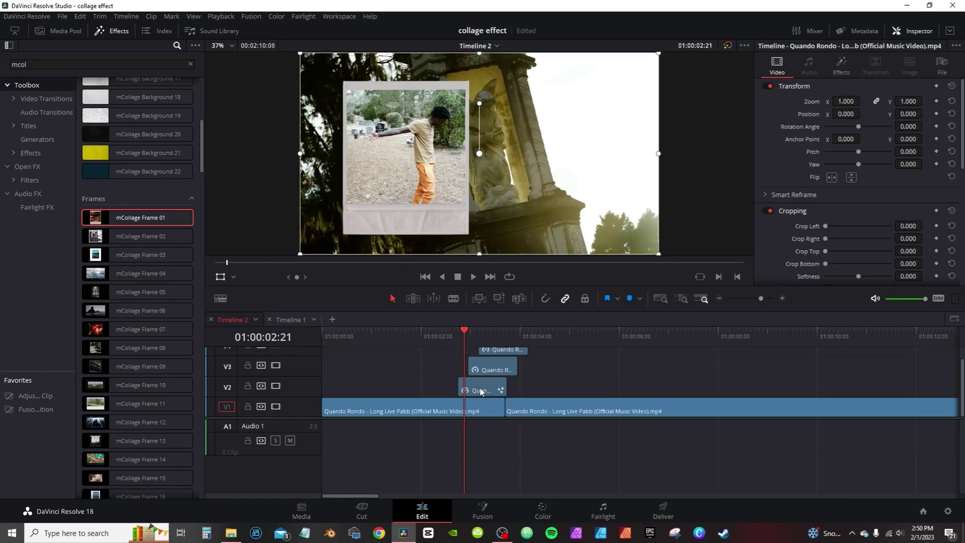
# Enable the V2 frame's drop shadow with strength 0.291, angle 31.0 and distance 0.022.
pyautogui.click(840, 62)
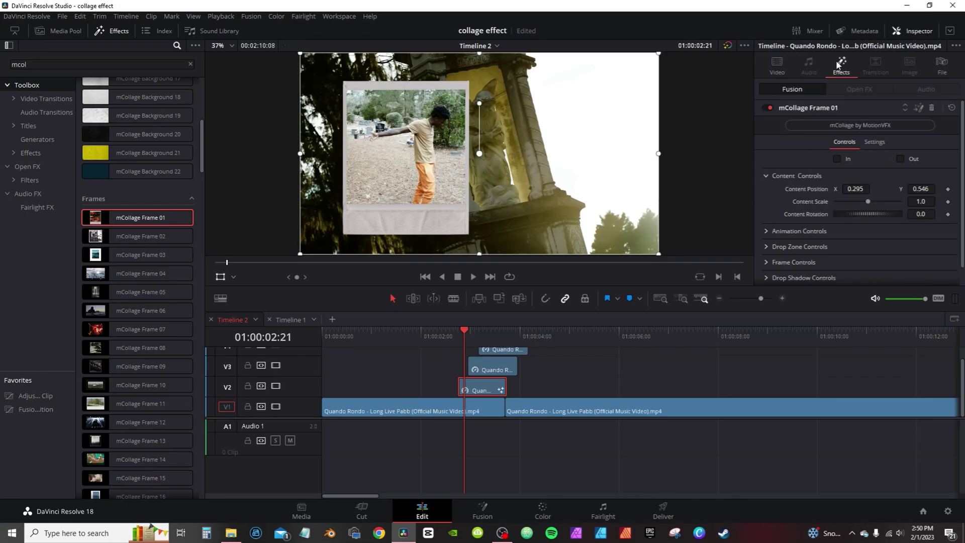
pyautogui.click(767, 277)
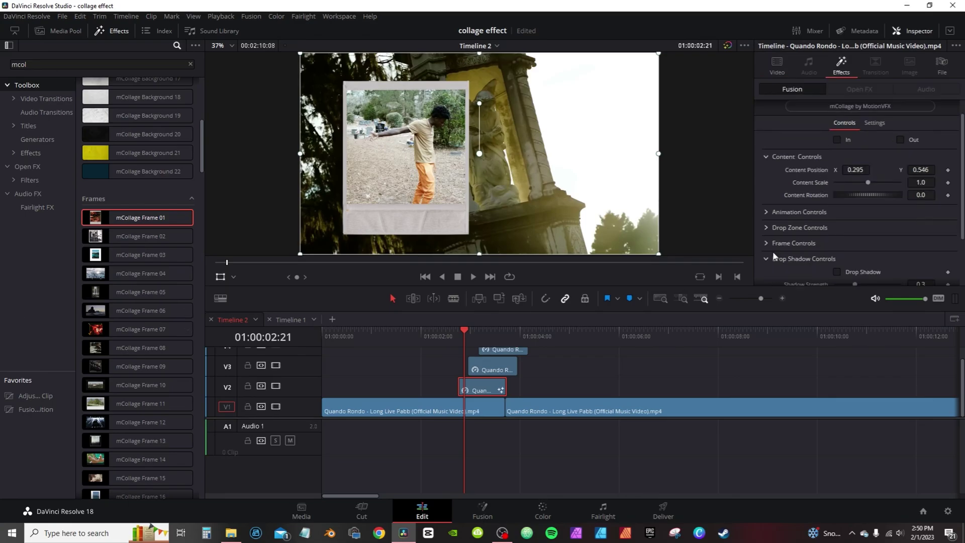
pyautogui.scroll(-2, 812, 251)
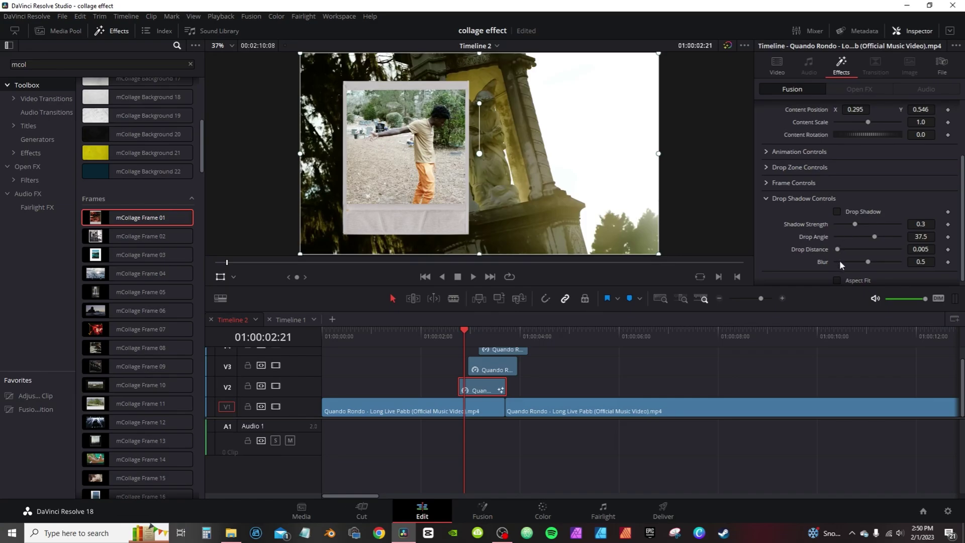
pyautogui.moveTo(838, 250); pyautogui.dragTo(846, 250)
pyautogui.hotkey('ctrl', 's')
pyautogui.moveTo(855, 222); pyautogui.dragTo(888, 235)
pyautogui.click(837, 212)
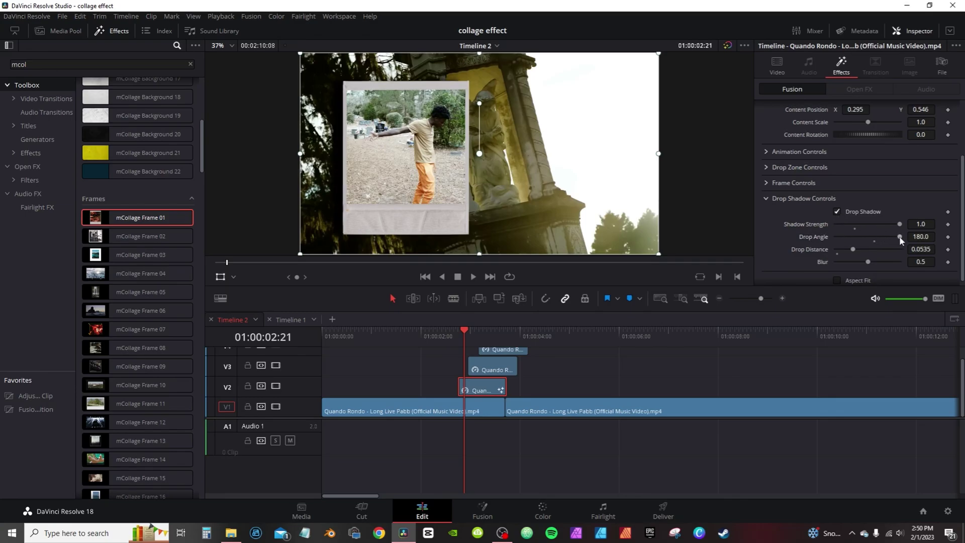
pyautogui.moveTo(900, 240); pyautogui.dragTo(843, 248)
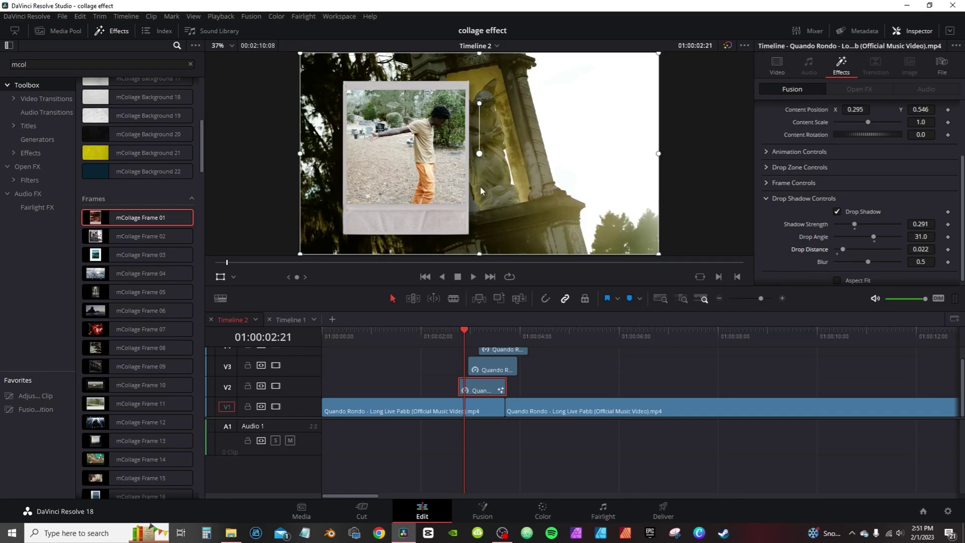
pyautogui.press('Right')
pyautogui.press('Right')
pyautogui.press('Right')
pyautogui.press('Right')
pyautogui.press('Right')
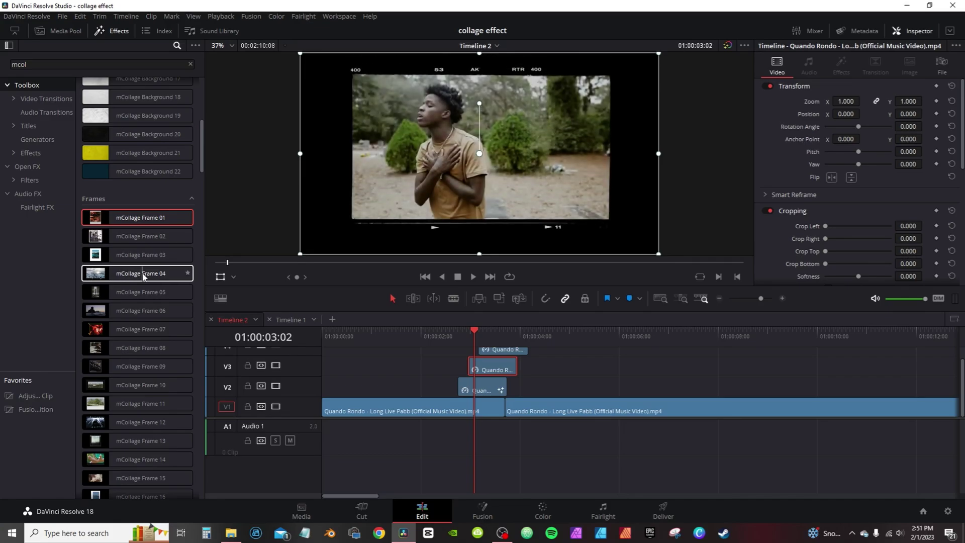
# Apply mCollage Frame 04 to the V3 clip, disable its Out animation, and tilt it to -26.1.
pyautogui.moveTo(143, 277); pyautogui.dragTo(500, 367)
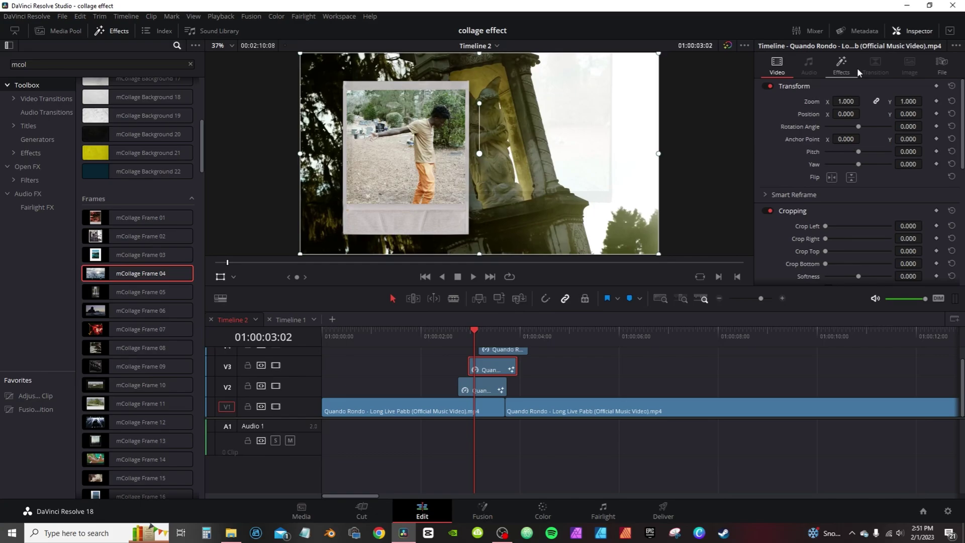
pyautogui.click(843, 64)
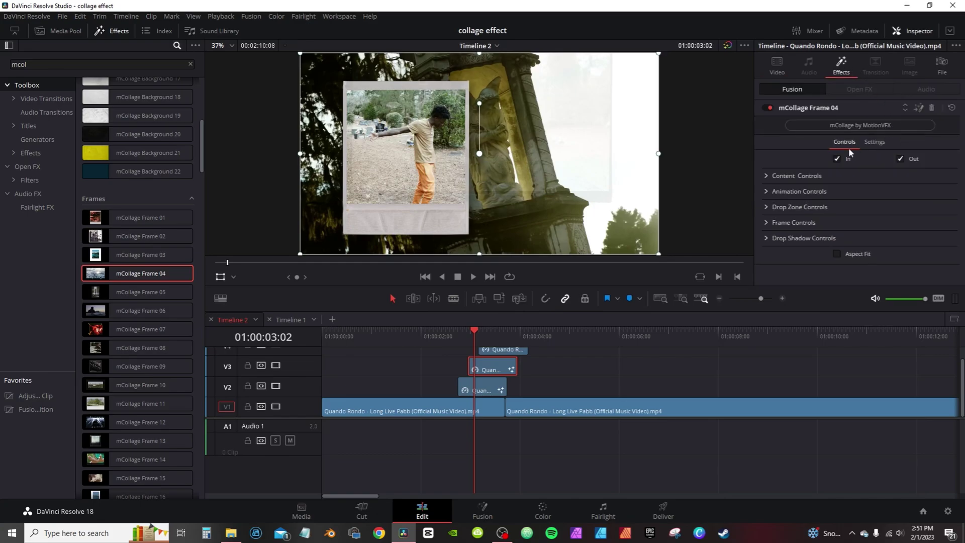
pyautogui.click(900, 158)
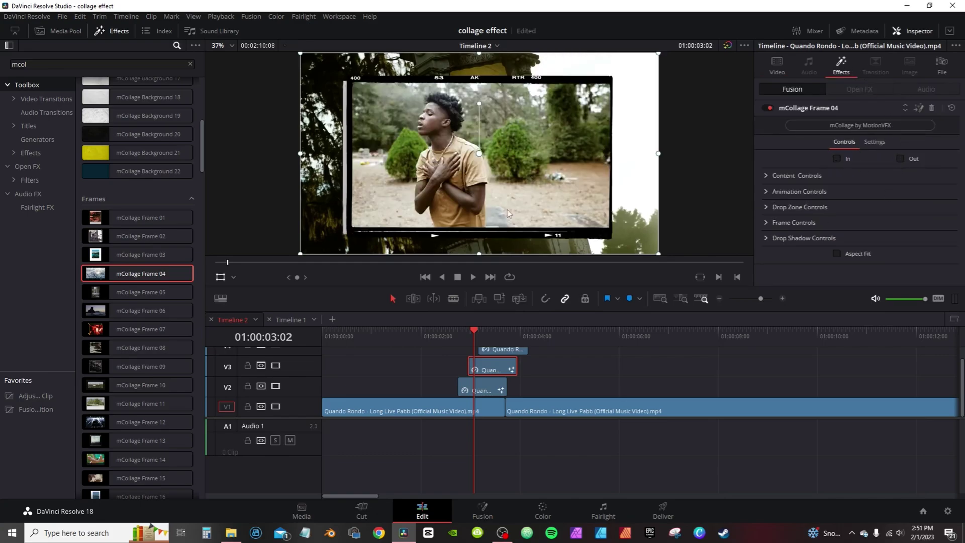
pyautogui.click(769, 175)
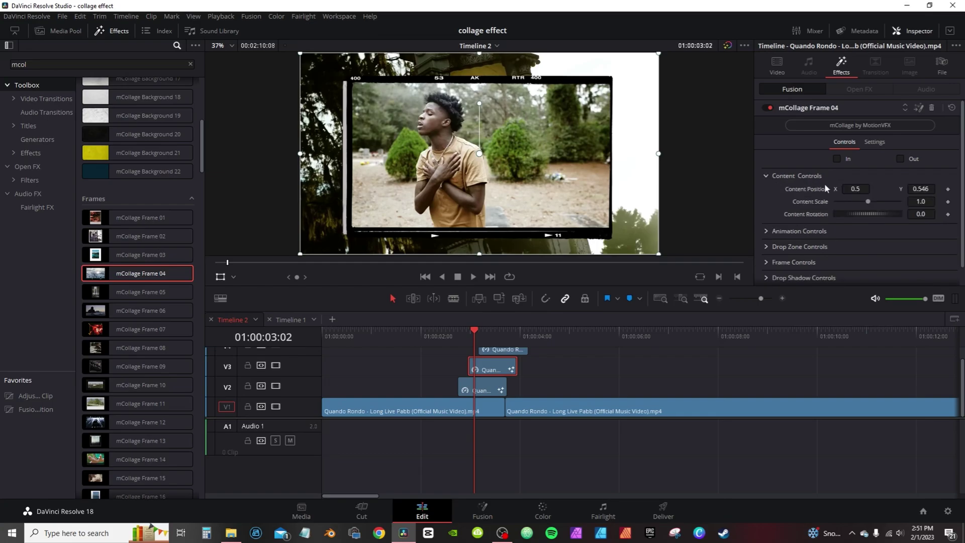
pyautogui.moveTo(855, 188); pyautogui.dragTo(862, 216)
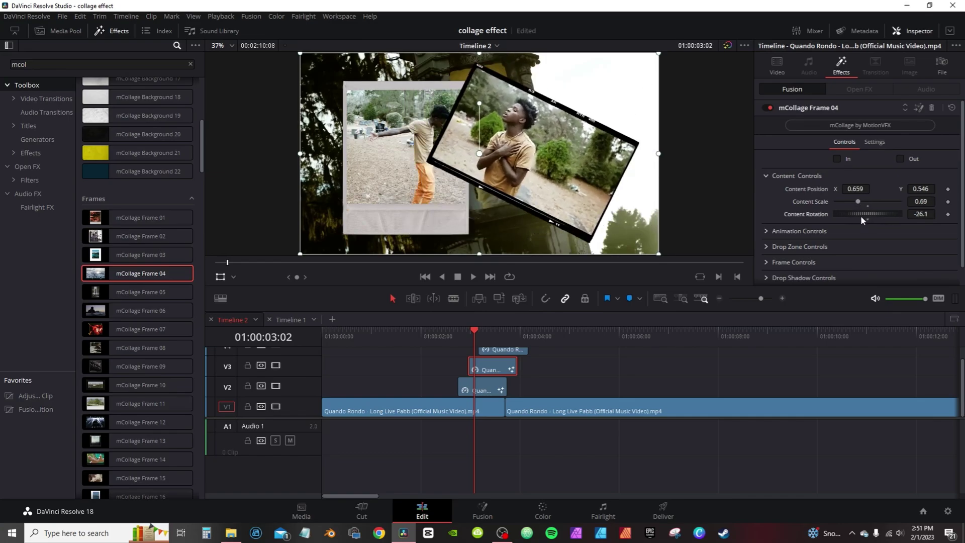
pyautogui.moveTo(545, 175); pyautogui.dragTo(550, 175)
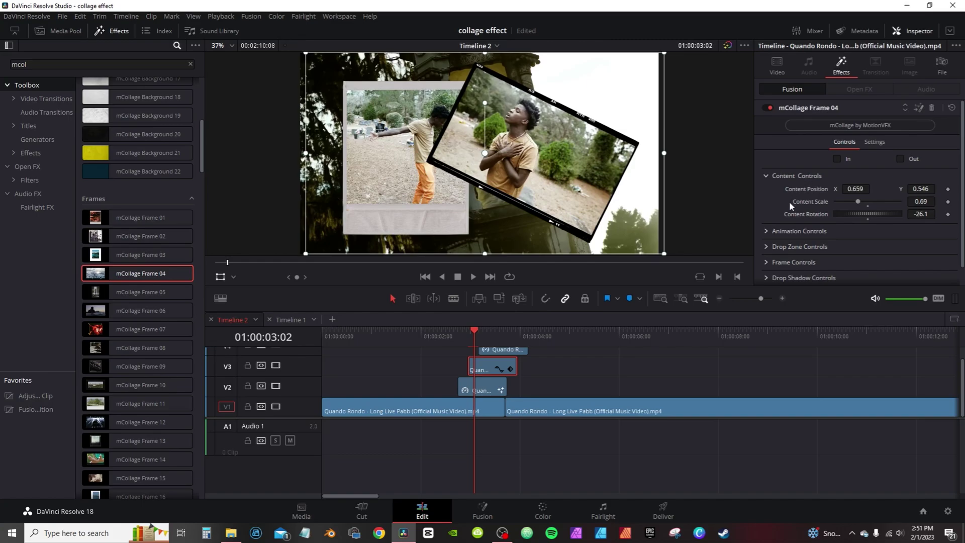
# Set the V3 frame's Content Position to 0.688 horizontally and 0.657 vertically.
pyautogui.click(855, 188)
pyautogui.write('0.68')
pyautogui.press('Return')
pyautogui.write('8')
pyautogui.press('Return')
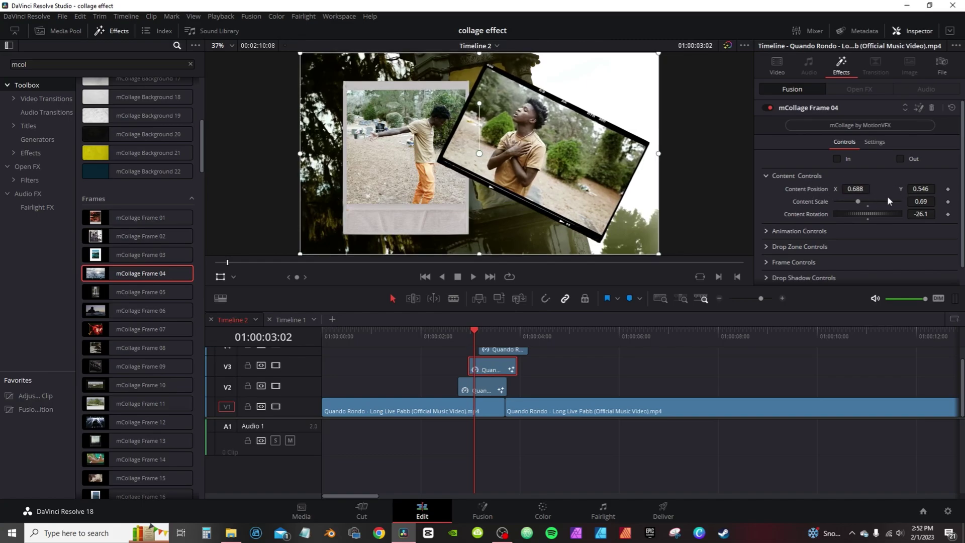
pyautogui.moveTo(922, 190); pyautogui.dragTo(849, 203)
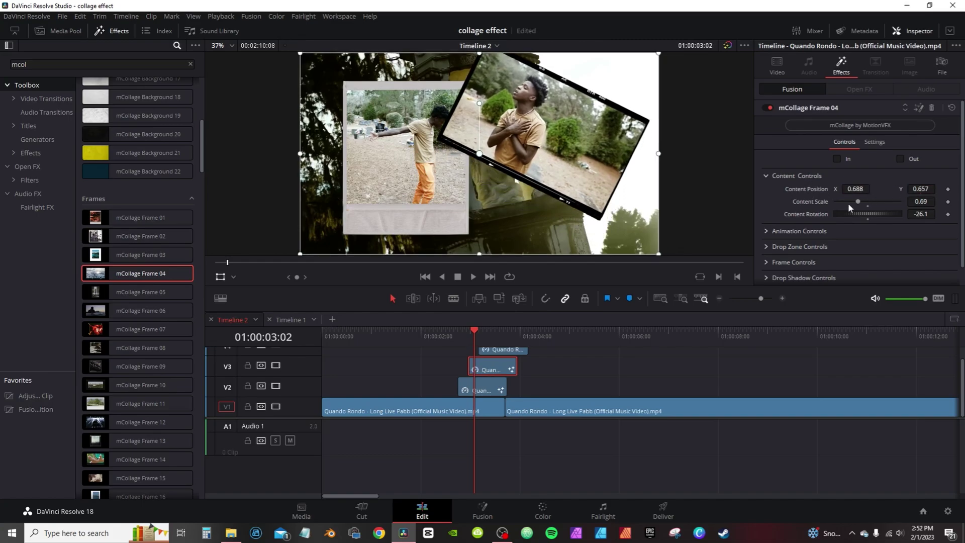
pyautogui.click(501, 352)
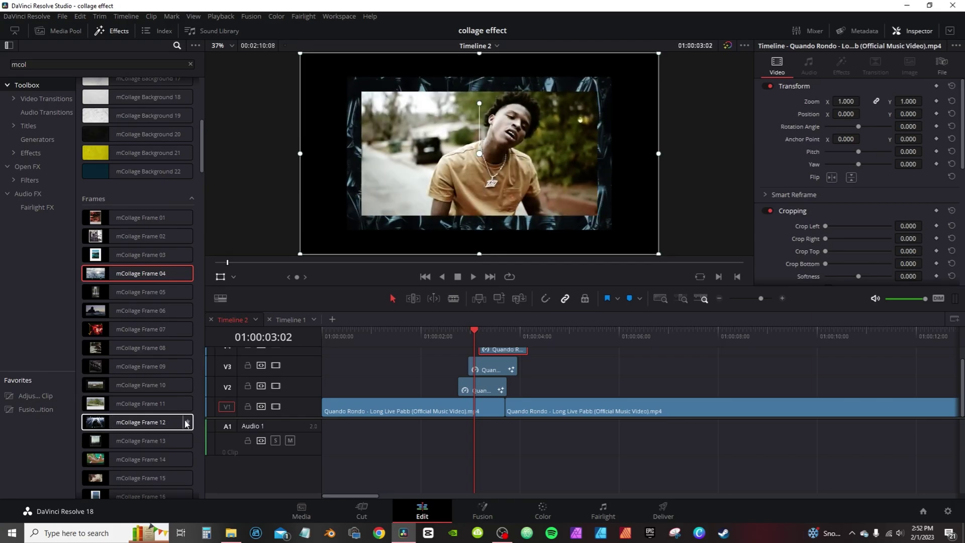
# Apply mCollage Frame 20 to the V4 clip and adjust its content scale and position.
pyautogui.scroll(-5, 131, 402)
pyautogui.moveTo(126, 447); pyautogui.dragTo(503, 360)
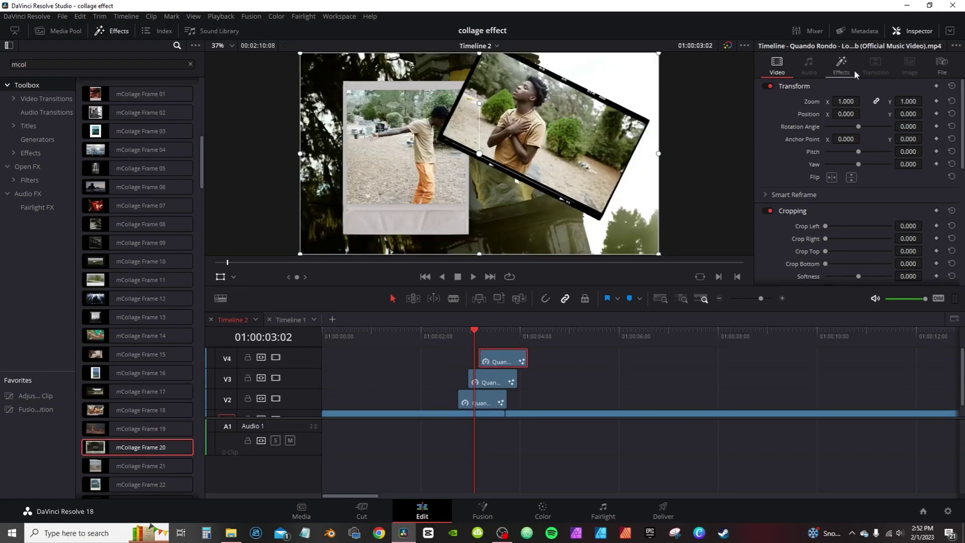
pyautogui.click(841, 64)
pyautogui.moveTo(861, 202); pyautogui.dragTo(864, 188)
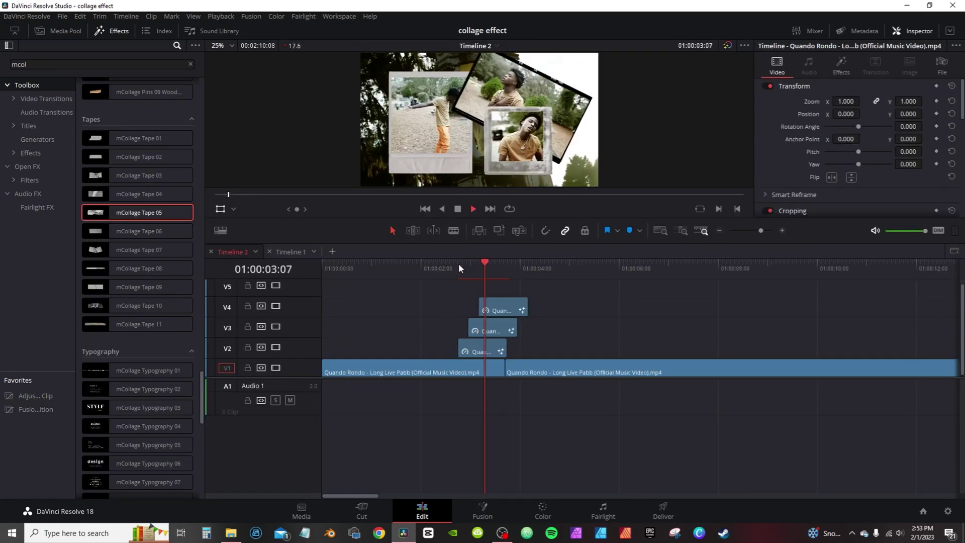
pyautogui.press('space')
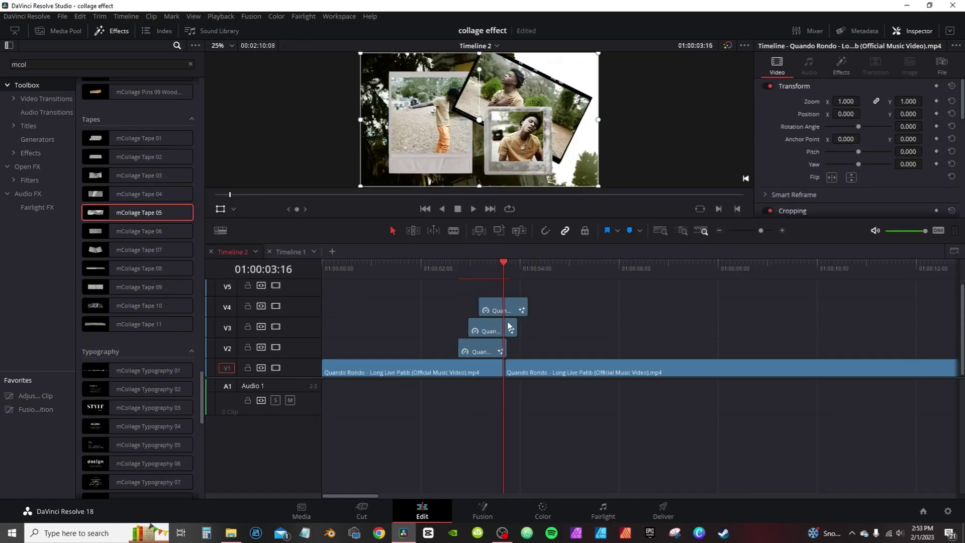
# Set Render Cache Fusion Effect for the frame effects on the V2, V3 and V4 clips.
pyautogui.rightClick(484, 351)
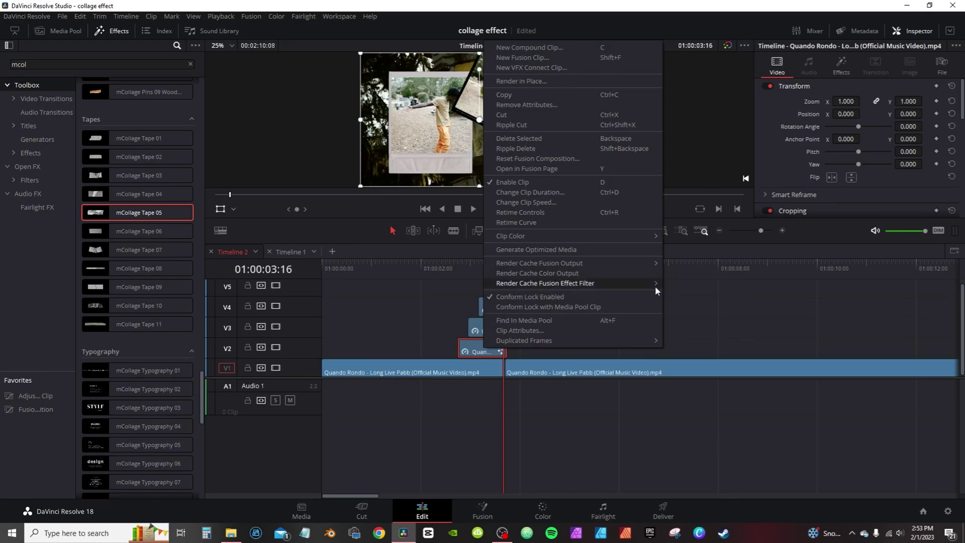
pyautogui.click(674, 286)
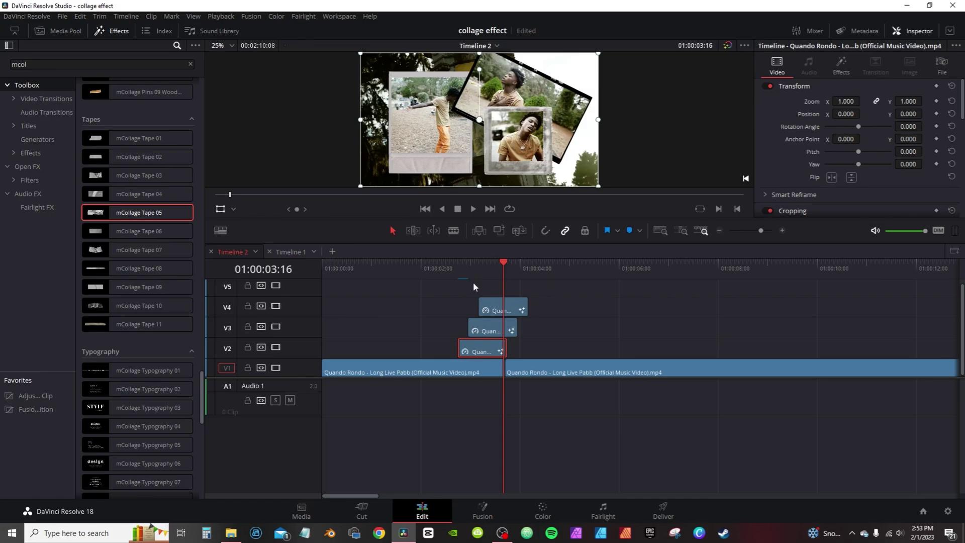
pyautogui.rightClick(484, 325)
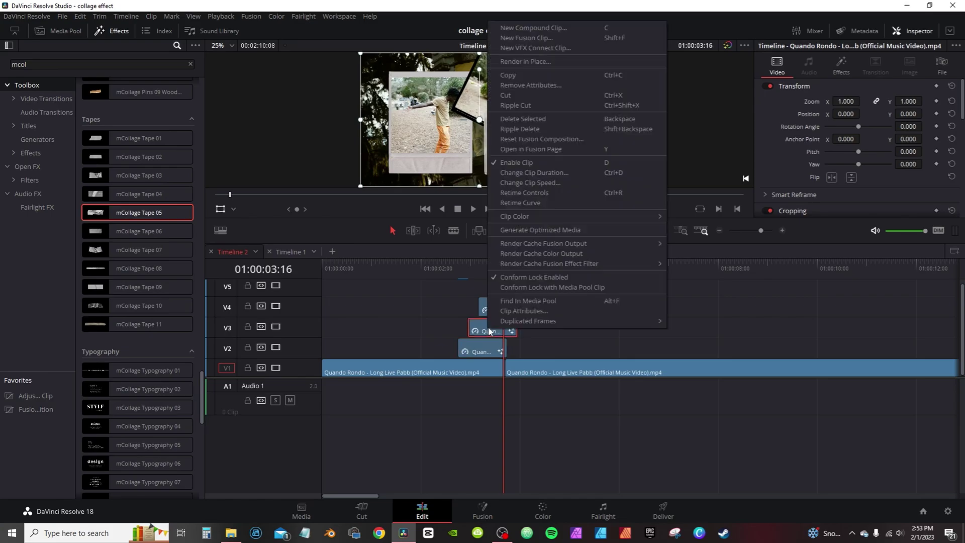
pyautogui.moveTo(577, 267)
pyautogui.click(680, 264)
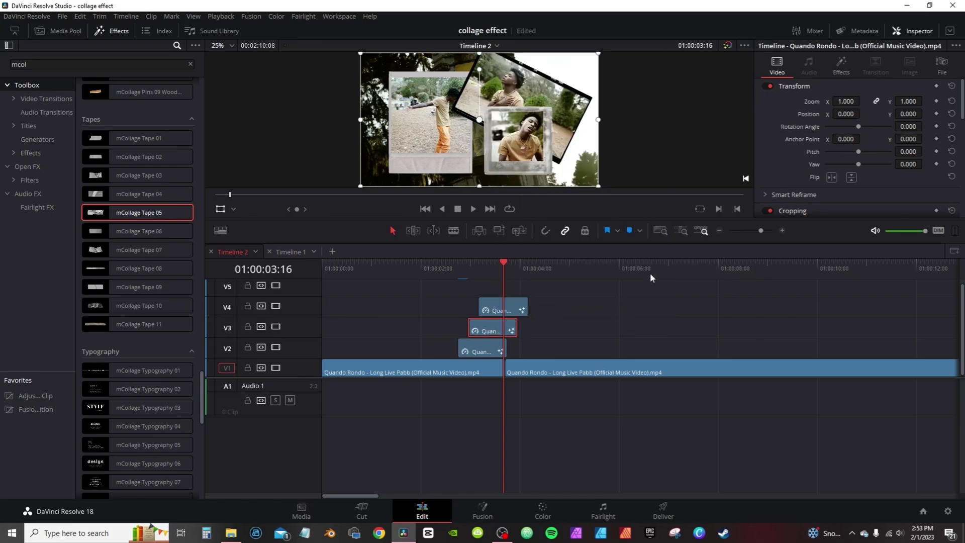
pyautogui.click(497, 310)
pyautogui.rightClick(523, 302)
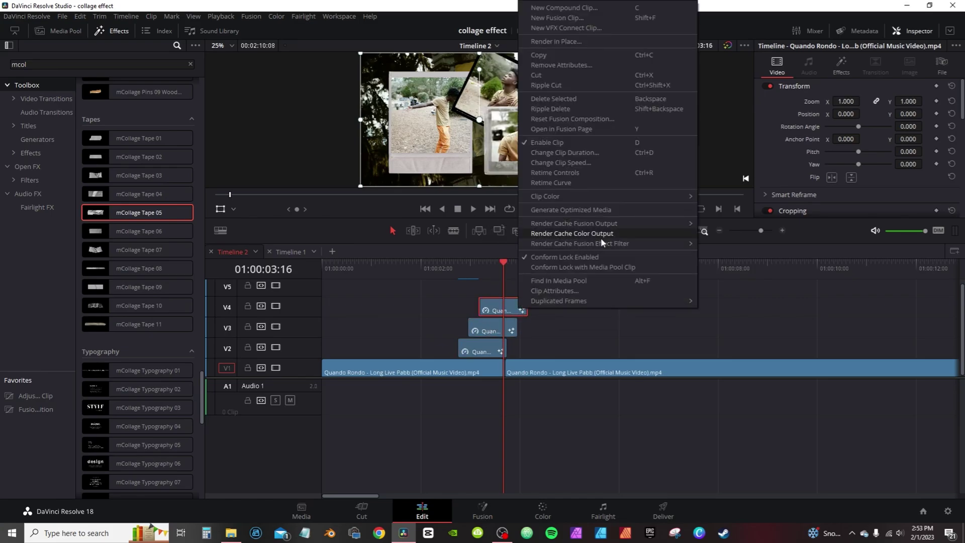
pyautogui.moveTo(665, 240)
pyautogui.click(703, 242)
pyautogui.click(8, 44)
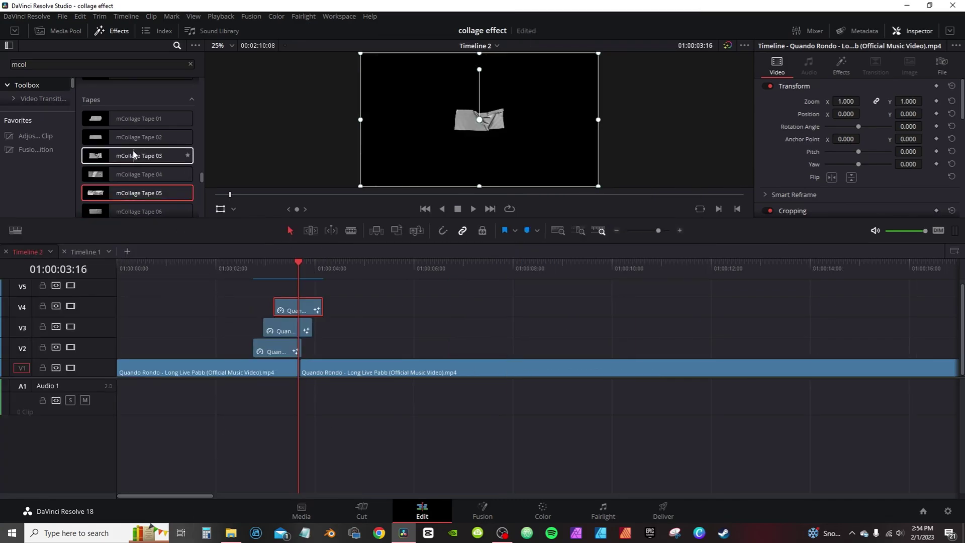
# Add mCollage Tape 03 on V5 without In/Out animations, shrunk and placed over the first photo.
pyautogui.moveTo(133, 158); pyautogui.dragTo(277, 293)
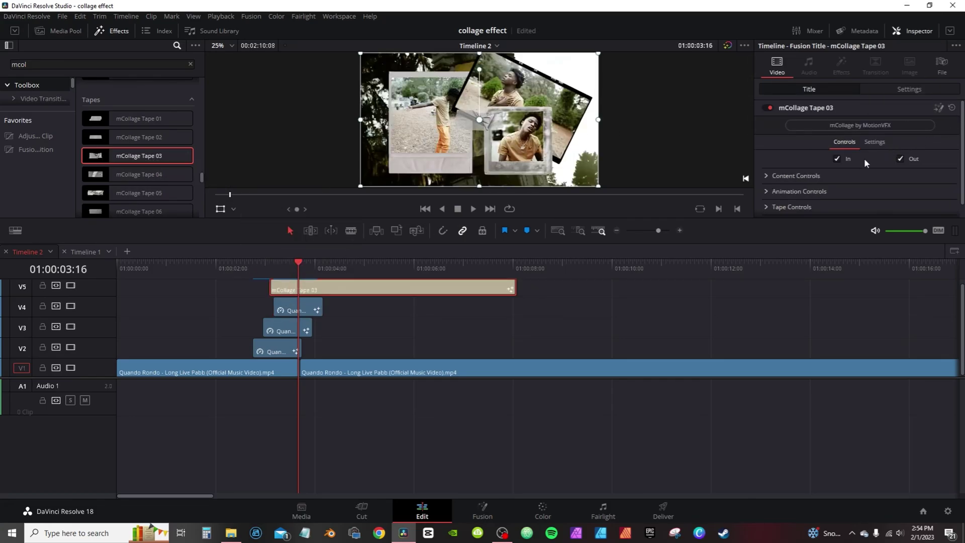
pyautogui.click(837, 159)
pyautogui.click(900, 160)
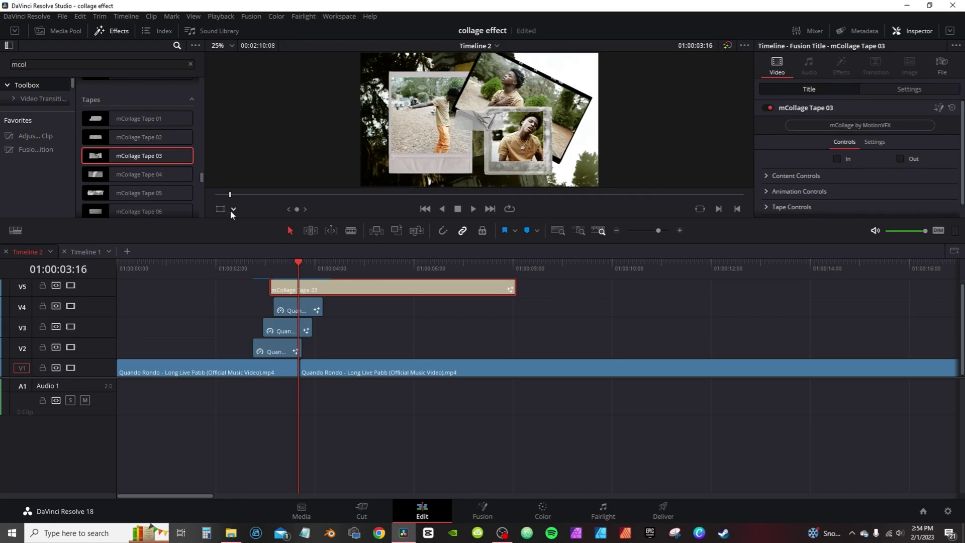
pyautogui.click(219, 209)
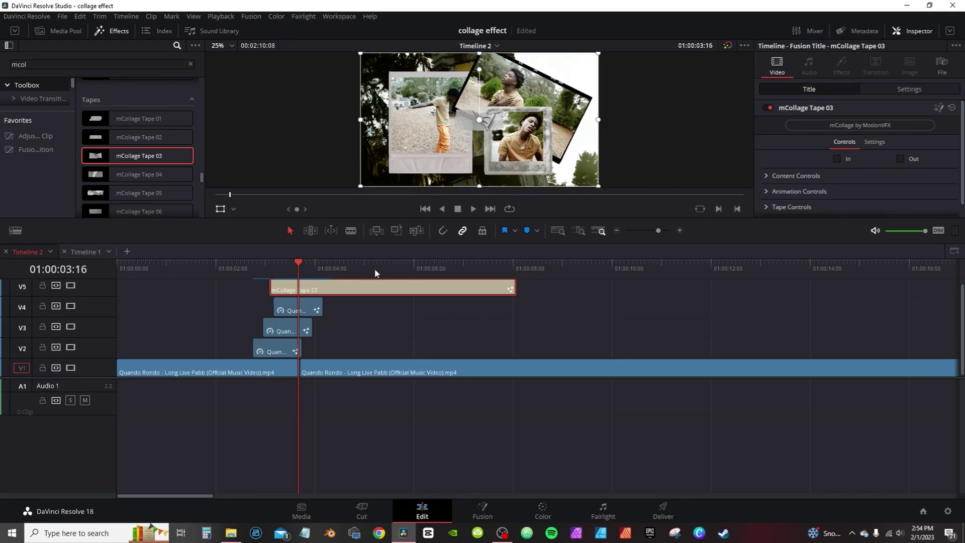
pyautogui.moveTo(484, 166); pyautogui.dragTo(402, 111)
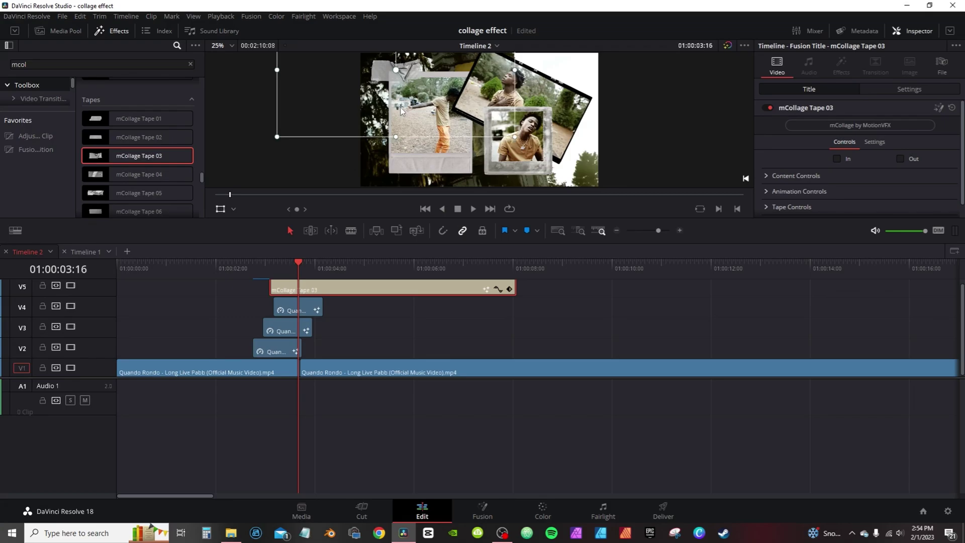
pyautogui.click(767, 175)
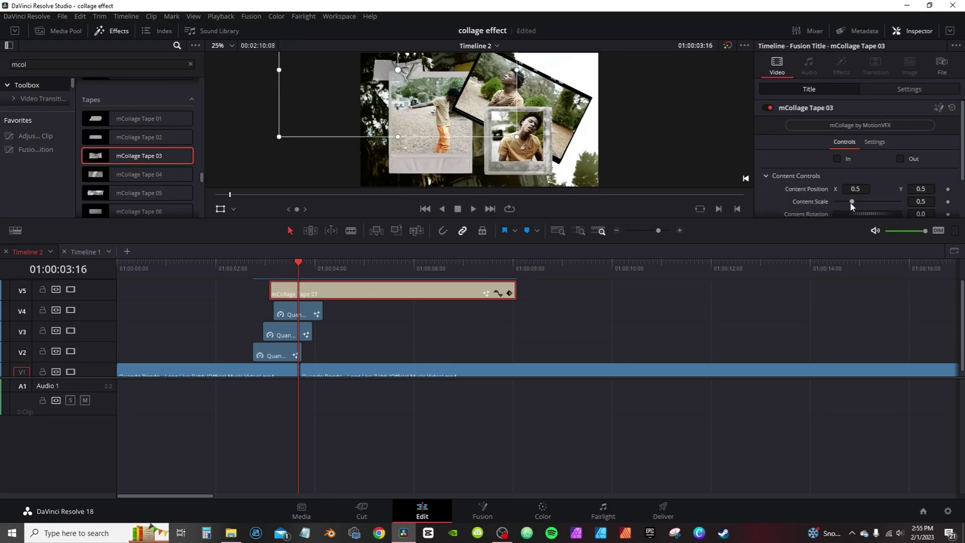
pyautogui.moveTo(851, 201); pyautogui.dragTo(843, 203)
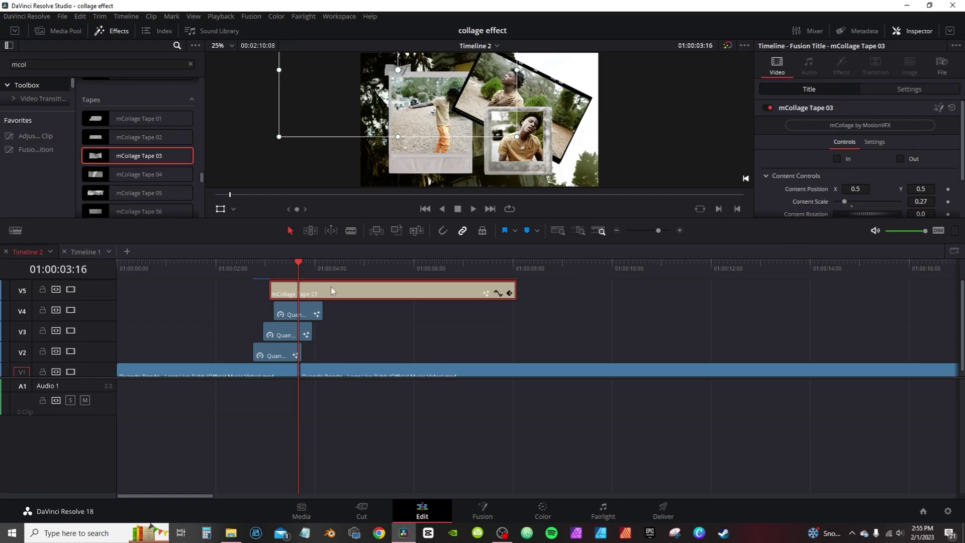
# Duplicate the tape onto V6 over another photo, and scale Tape 08 to 0.73, raised higher.
pyautogui.moveTo(332, 286); pyautogui.dragTo(333, 281)
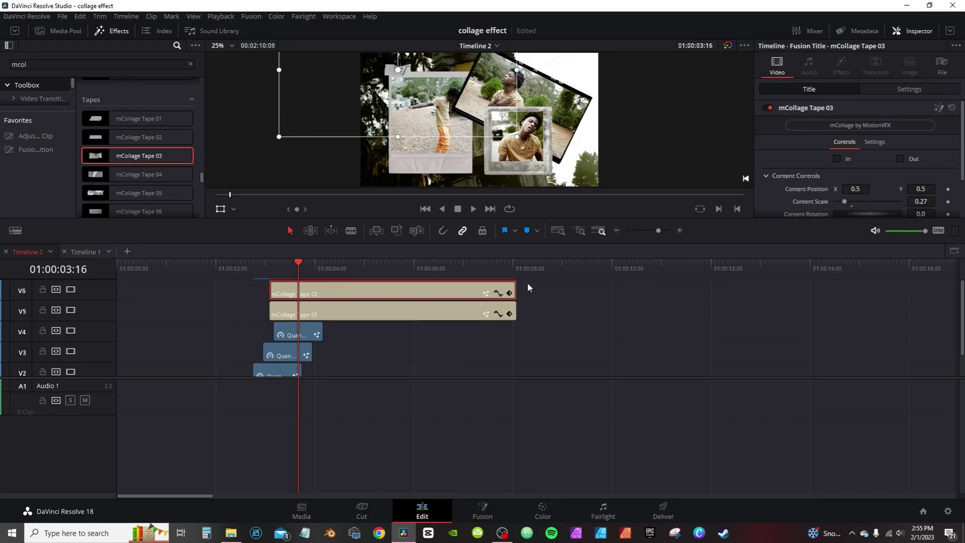
pyautogui.moveTo(400, 94); pyautogui.dragTo(475, 97)
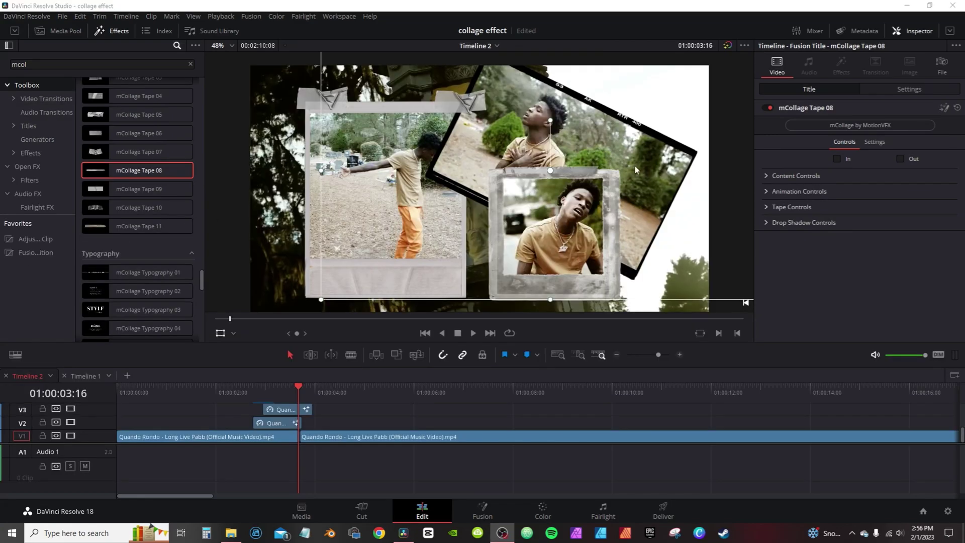
pyautogui.moveTo(560, 202); pyautogui.dragTo(562, 199)
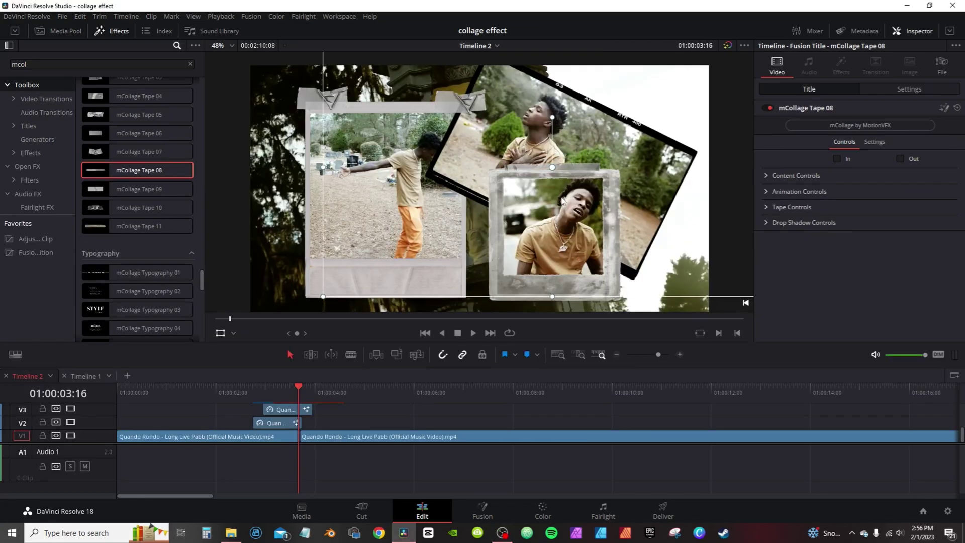
pyautogui.click(765, 174)
pyautogui.moveTo(851, 201); pyautogui.dragTo(860, 201)
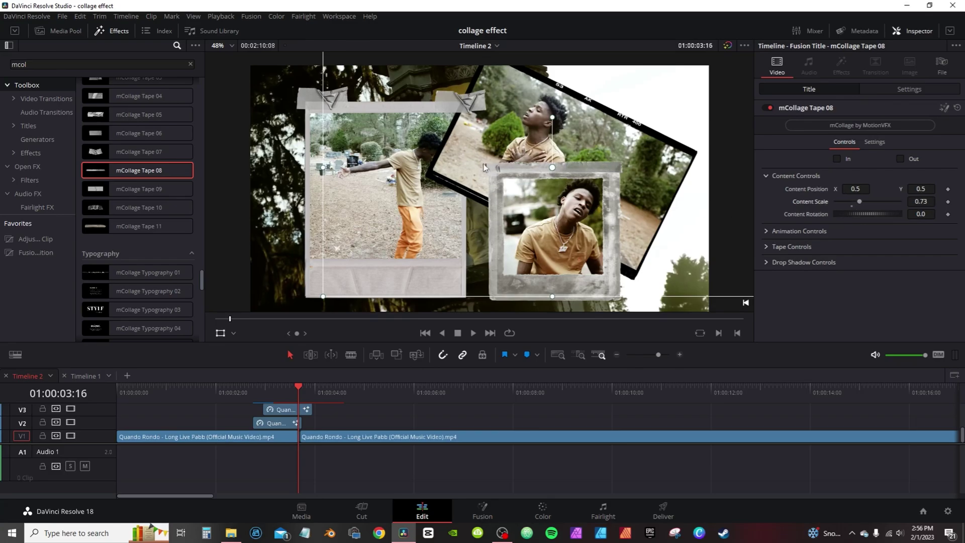
pyautogui.moveTo(472, 303); pyautogui.dragTo(473, 279)
pyautogui.moveTo(529, 342); pyautogui.dragTo(529, 189)
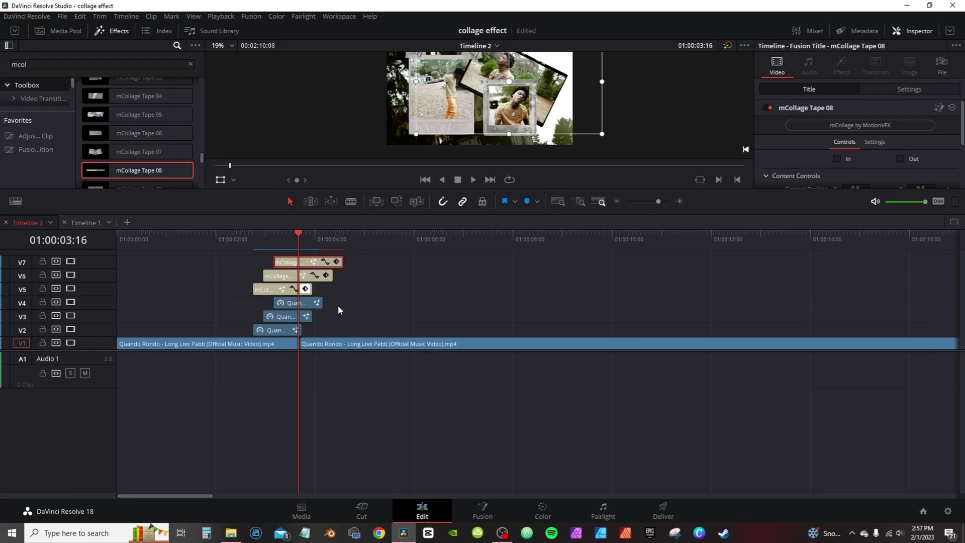
# Select the six clips on V2–V7 and create Compound Clip 1 from them.
pyautogui.moveTo(329, 329); pyautogui.dragTo(252, 256)
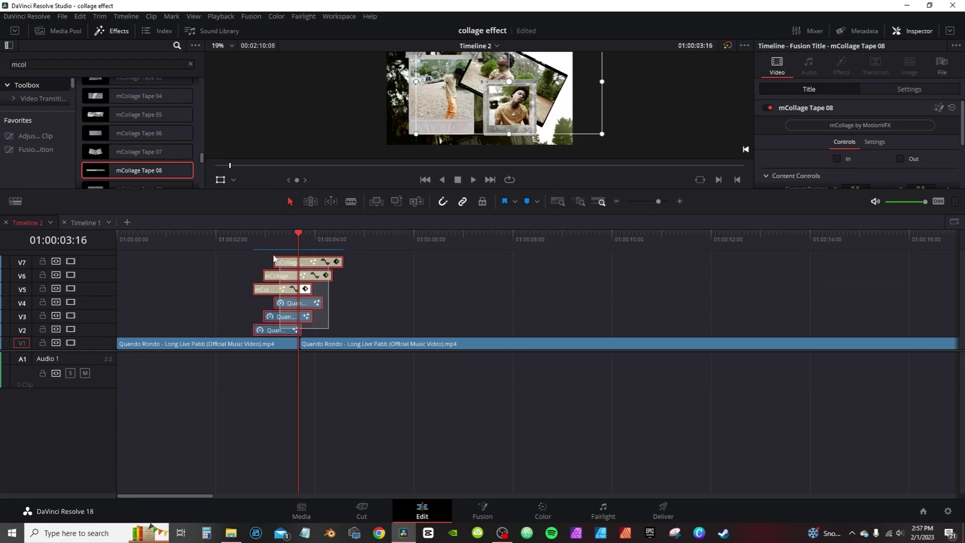
pyautogui.hotkey('alt', 'c')
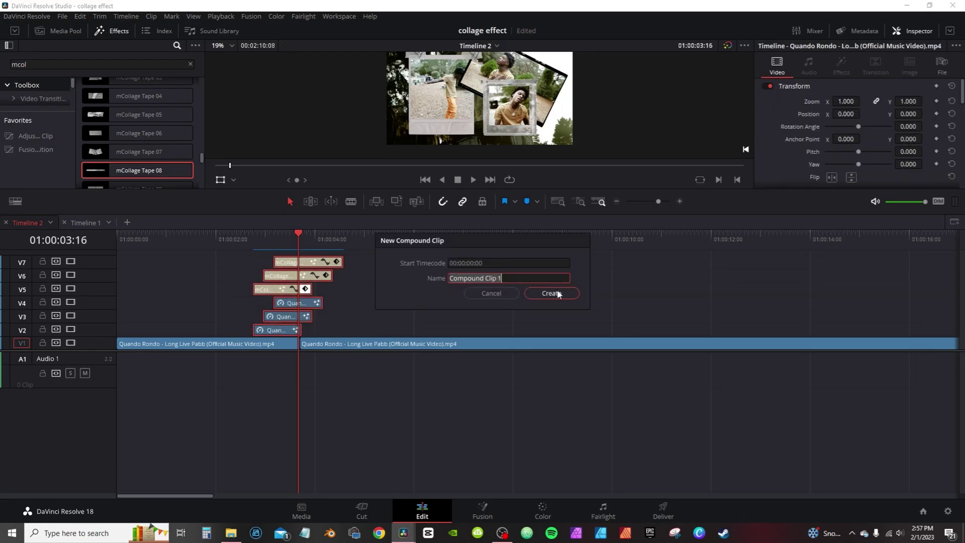
pyautogui.click(560, 293)
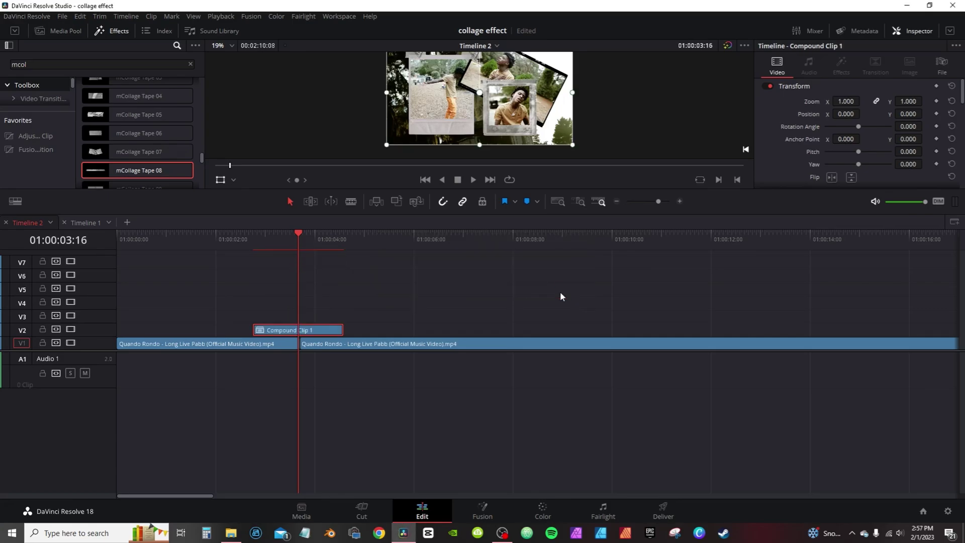
# Open Compound Clip 1 in its own timeline, play the collage, then return to Timeline 1.
pyautogui.rightClick(278, 331)
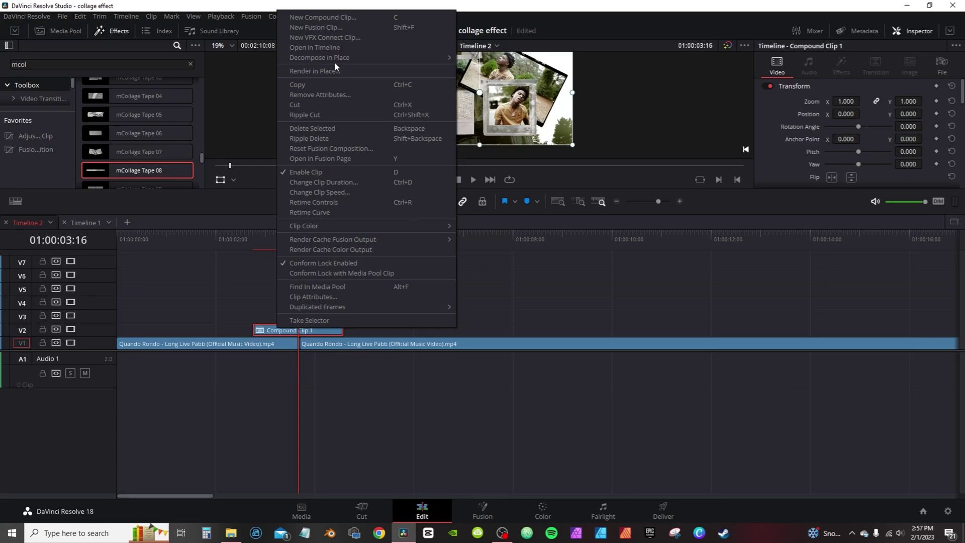
pyautogui.click(323, 48)
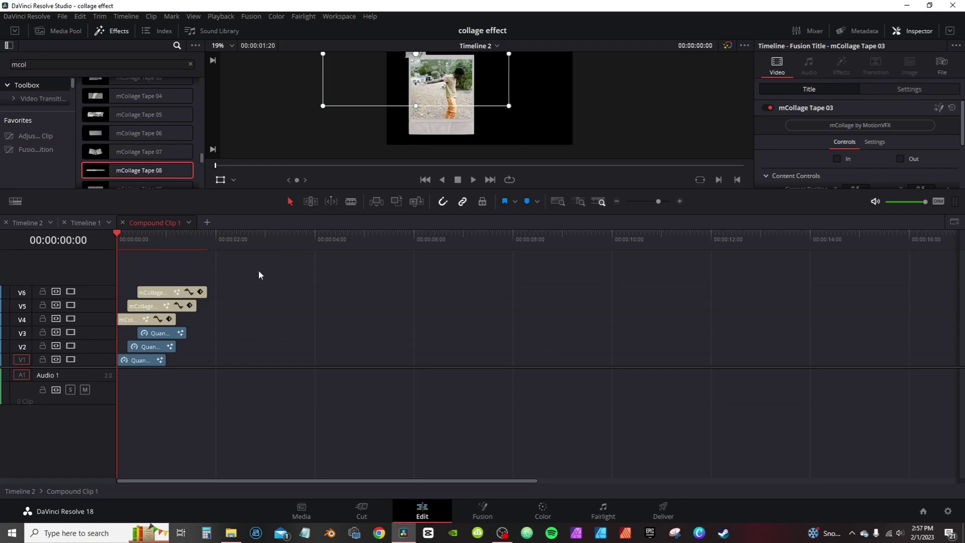
pyautogui.press('space')
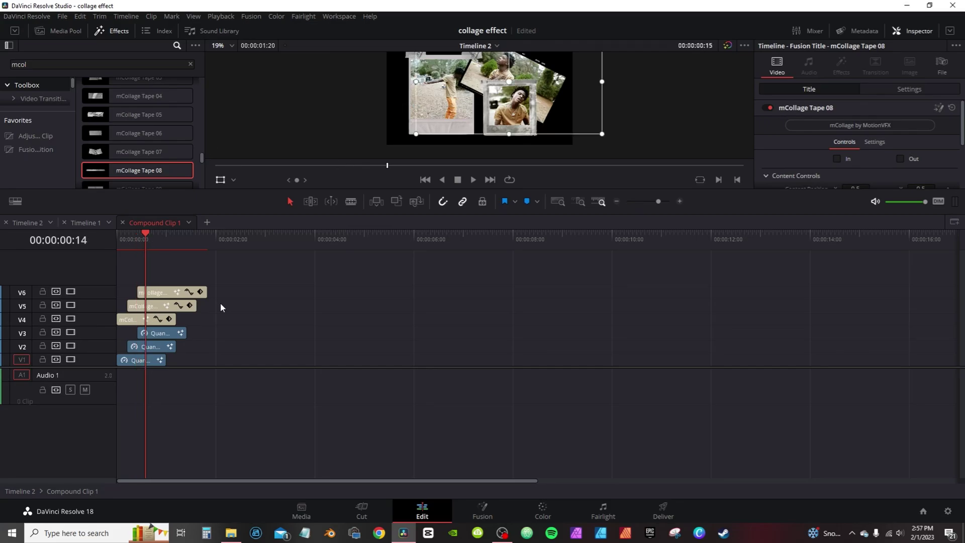
pyautogui.click(84, 222)
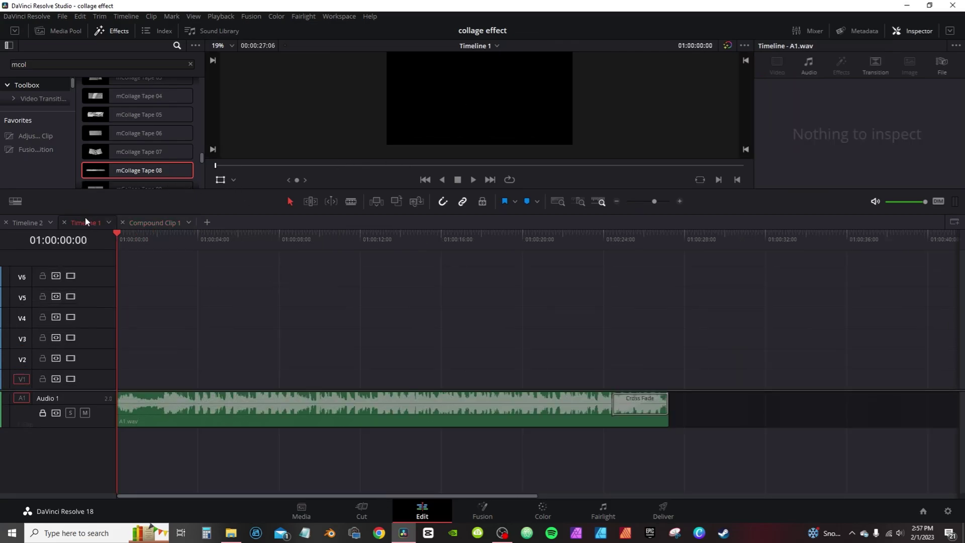
# On Timeline 2, move the second Quando Rondo clip from V1 up to V2.
pyautogui.click(27, 222)
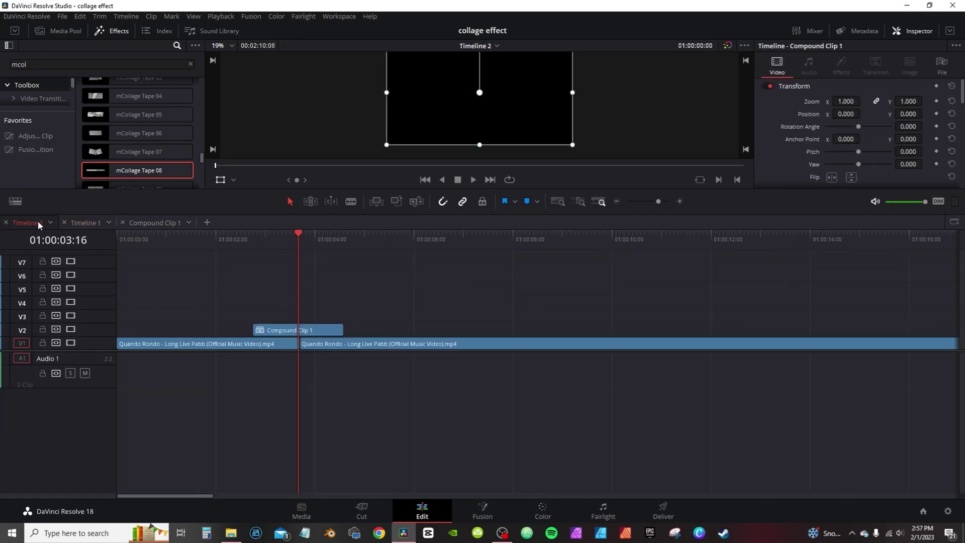
pyautogui.moveTo(251, 234); pyautogui.dragTo(273, 240)
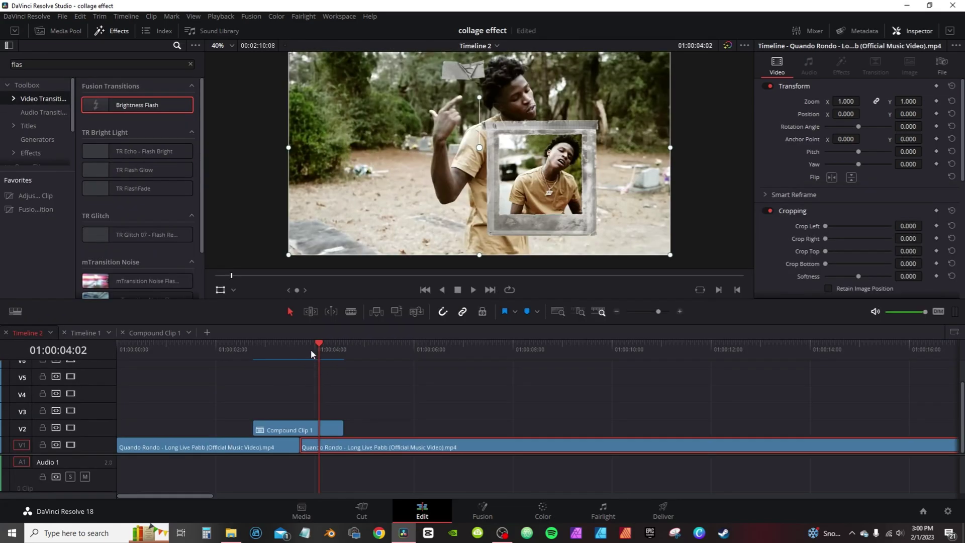
pyautogui.moveTo(313, 347); pyautogui.dragTo(343, 349)
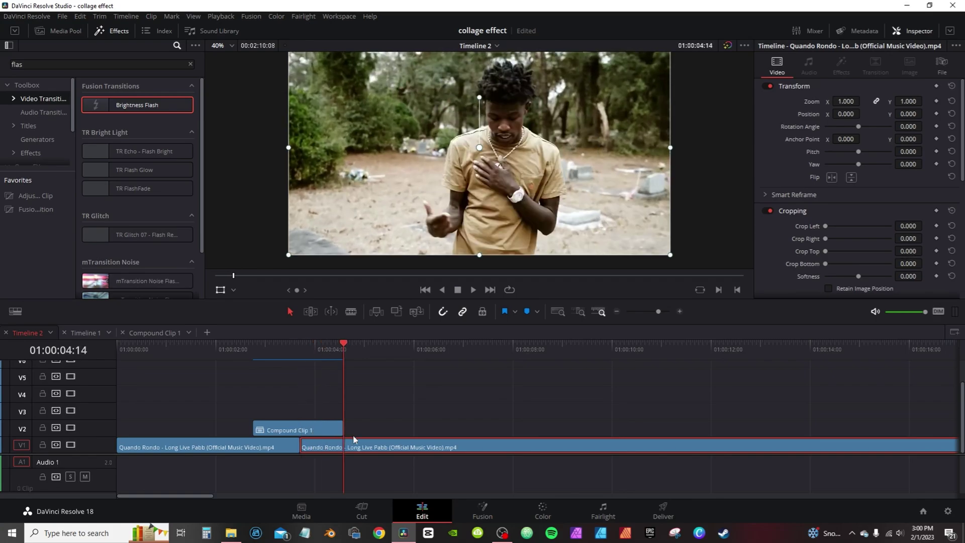
pyautogui.moveTo(356, 448); pyautogui.dragTo(356, 431)
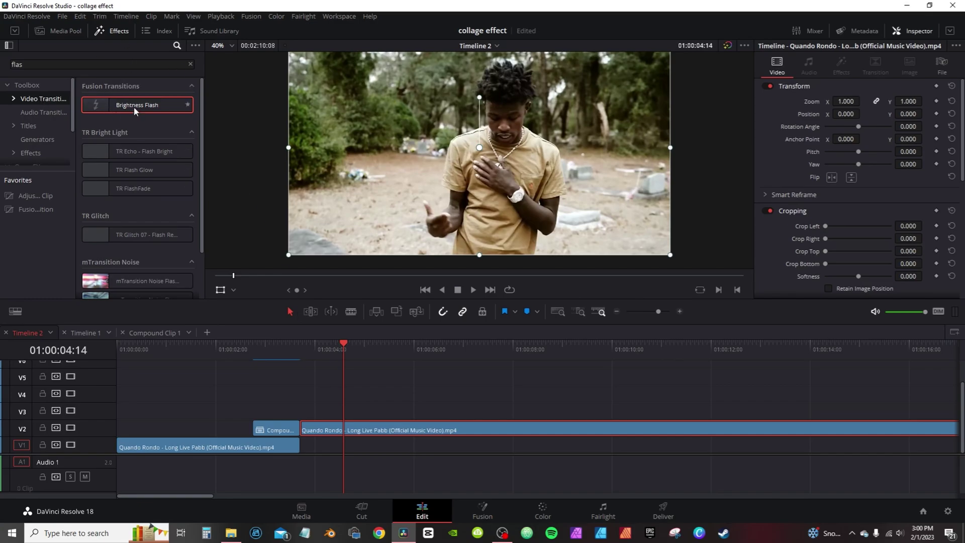
# Add a 0.4-second Brightness Flash transition at the V2 edit point and check it at 04:20.
pyautogui.moveTo(134, 106); pyautogui.dragTo(292, 429)
pyautogui.click(282, 434)
pyautogui.click(356, 346)
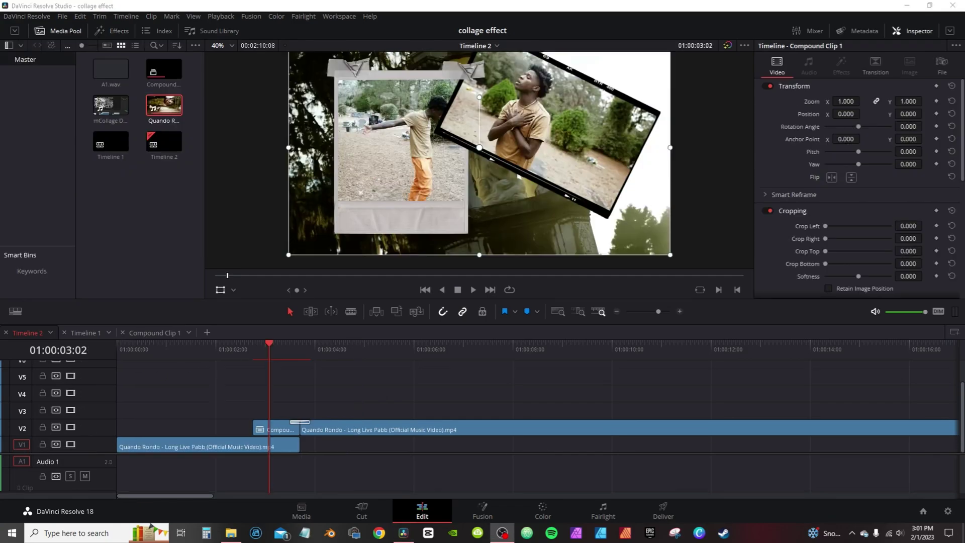
# Open Compound Clip 1 in its own timeline and select the V3–V6 photo and tape clips.
pyautogui.rightClick(277, 432)
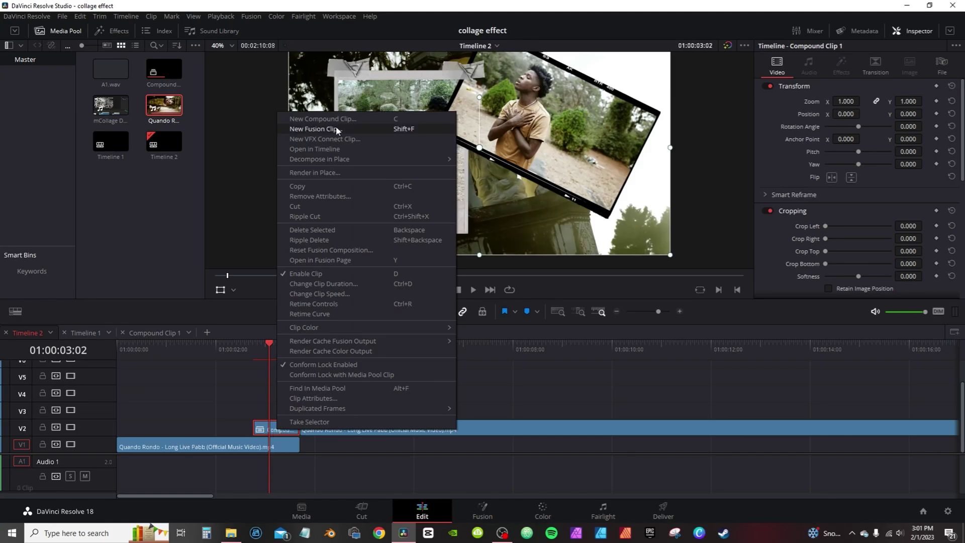
pyautogui.click(328, 149)
pyautogui.keyDown('ctrl'); pyautogui.click(151, 408); pyautogui.keyUp('ctrl')
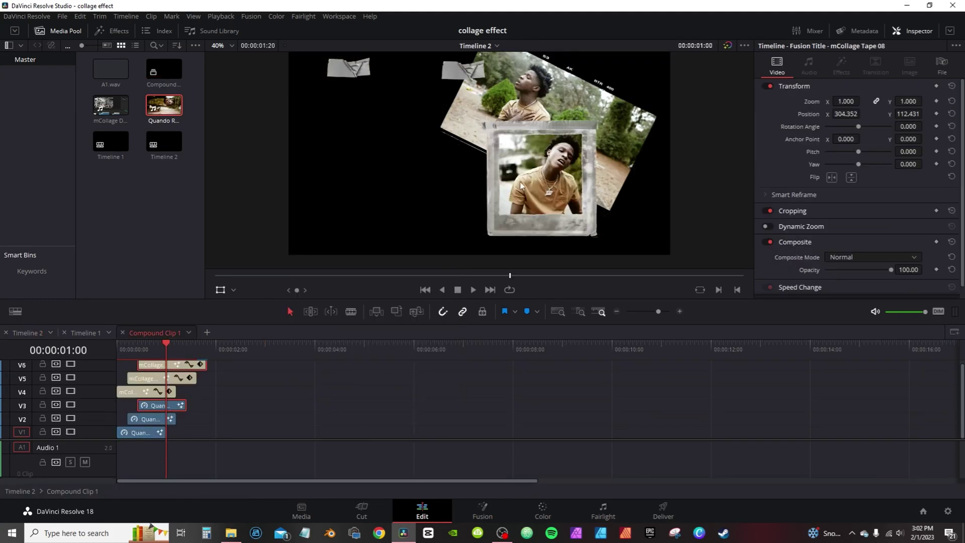
# Nest the selected clips as Compound Clip 2 and open it on the Fusion page.
pyautogui.rightClick(150, 366)
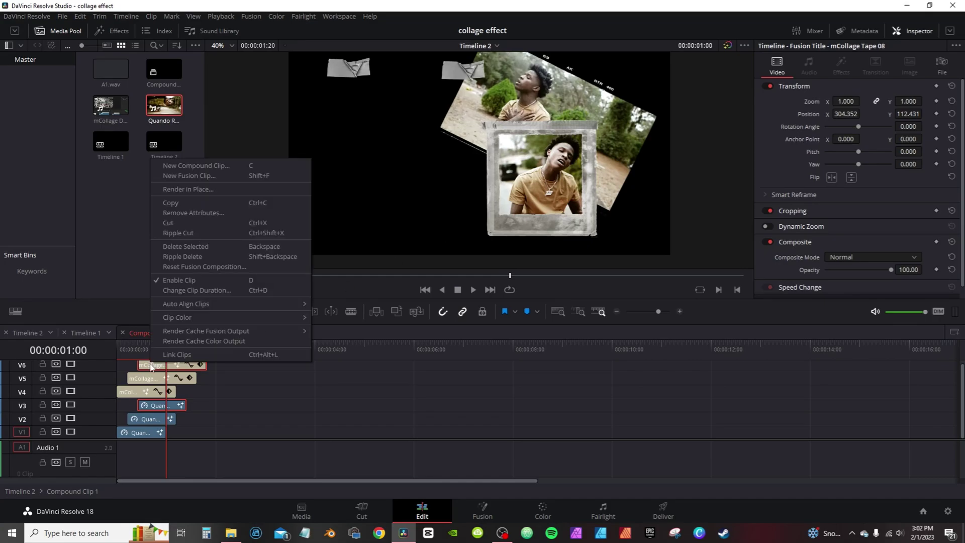
pyautogui.click(203, 166)
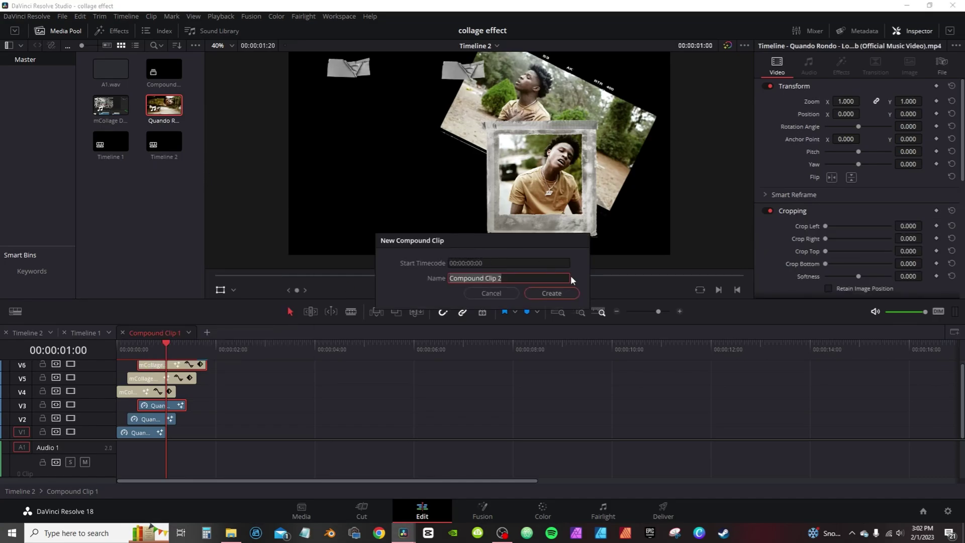
pyautogui.click(563, 291)
pyautogui.rightClick(182, 405)
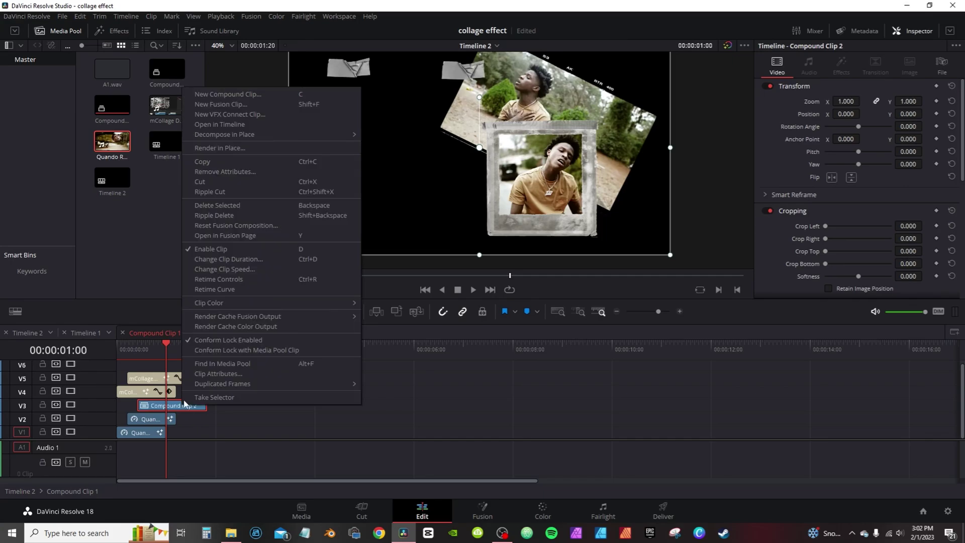
pyautogui.click(221, 236)
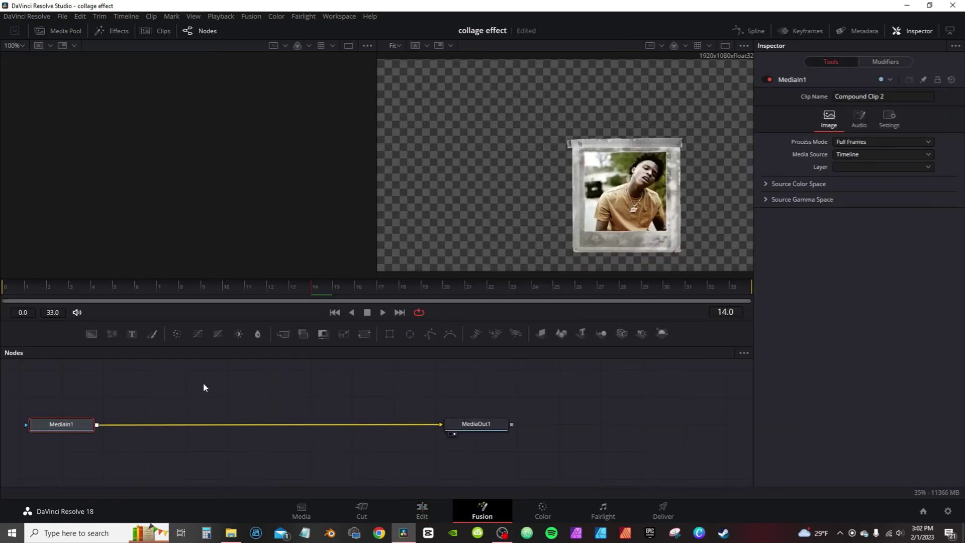
# Insert a Transform node after MediaIn1 and keyframe Size at about 4.11 on frame 21.
pyautogui.click(363, 332)
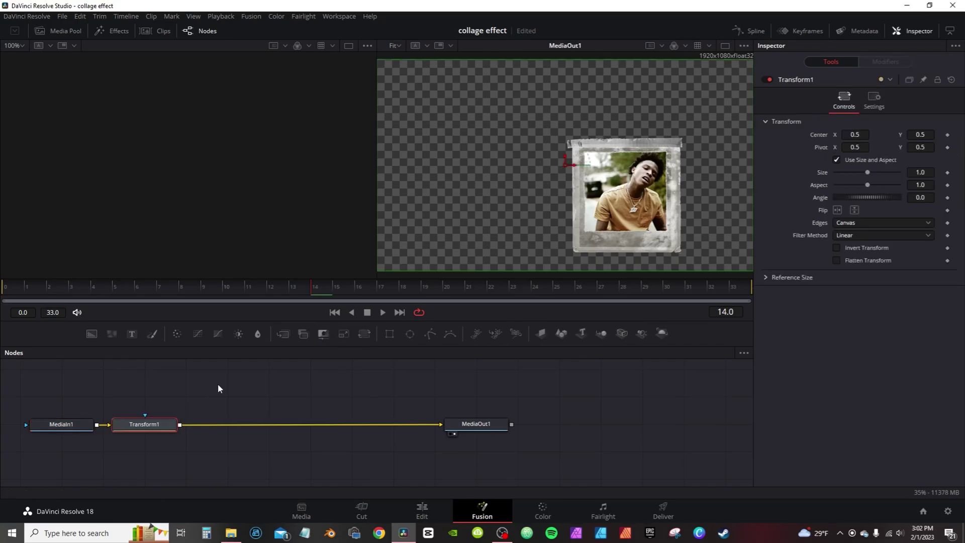
pyautogui.click(466, 289)
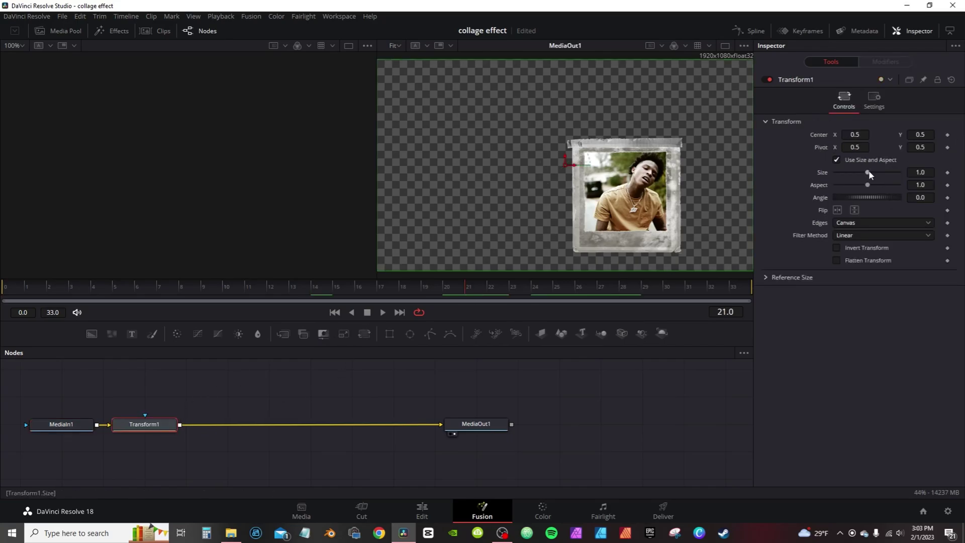
pyautogui.moveTo(870, 174); pyautogui.dragTo(880, 174)
pyautogui.moveTo(883, 173); pyautogui.dragTo(855, 149)
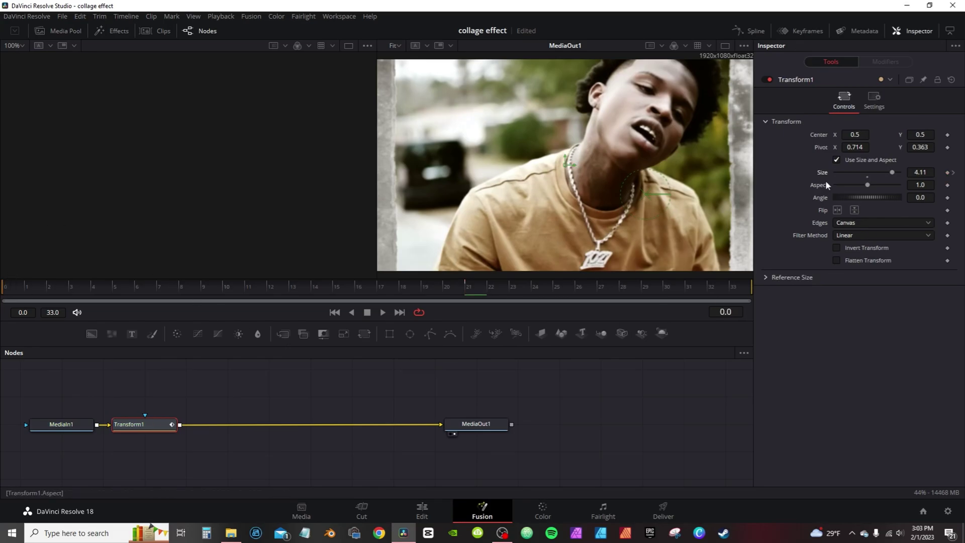
# Set Size to 1.0 at frame 0 and preview the zoom-in animation.
pyautogui.click(868, 174)
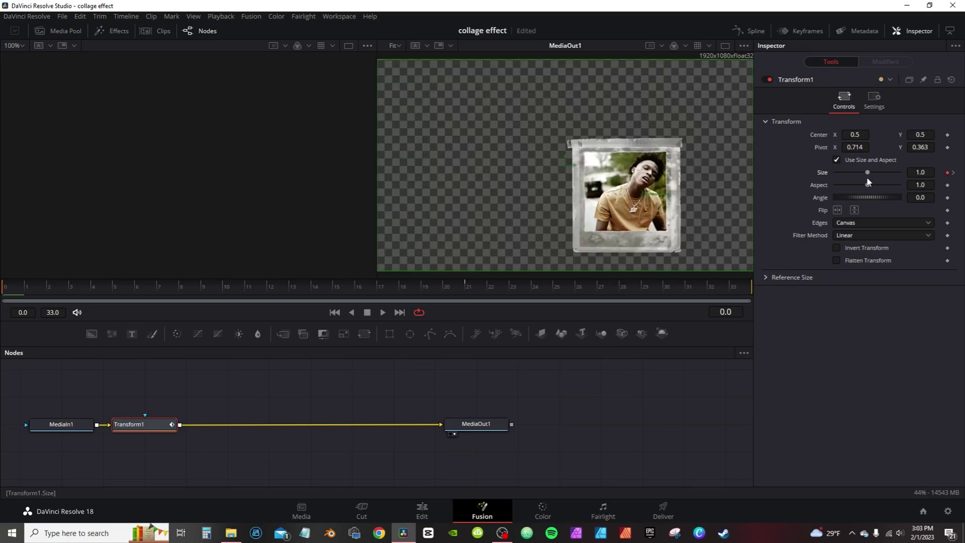
pyautogui.press('space')
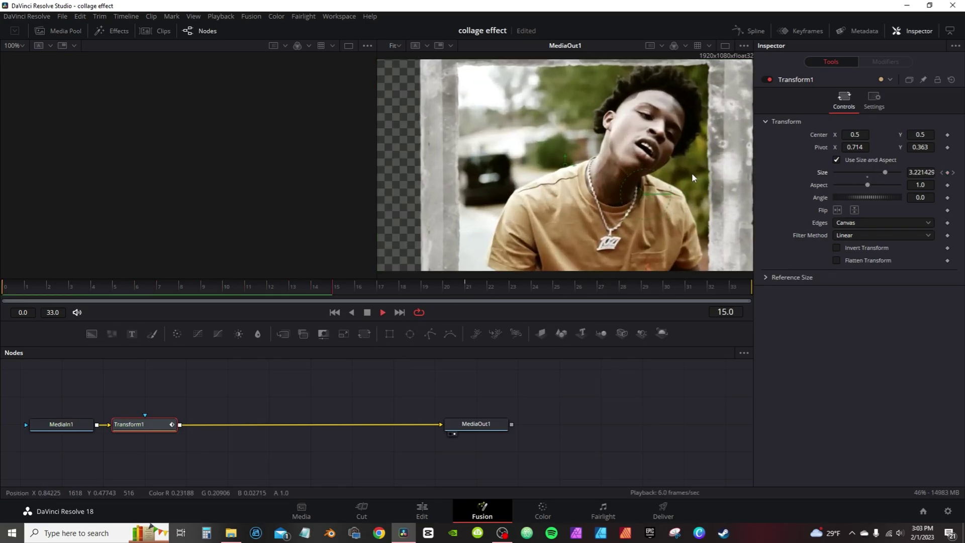
pyautogui.press('space')
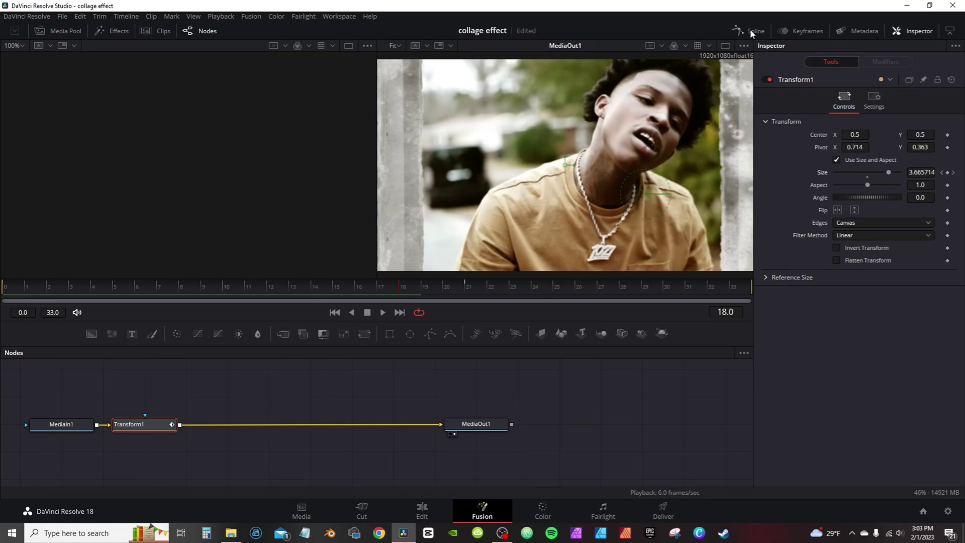
# Smooth both Transform1 Size keyframes in the Spline editor and lengthen their eases to 61/59.
pyautogui.click(752, 32)
pyautogui.click(393, 379)
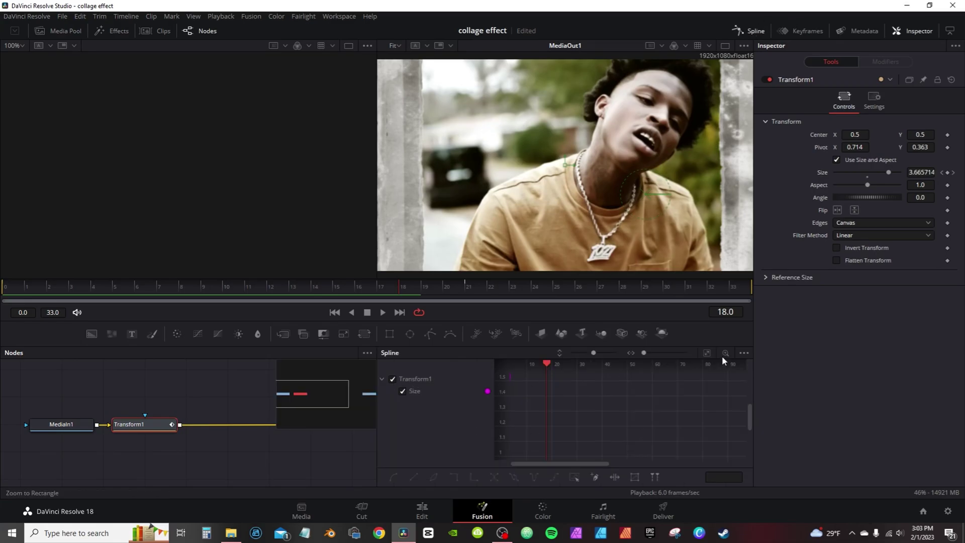
pyautogui.click(707, 354)
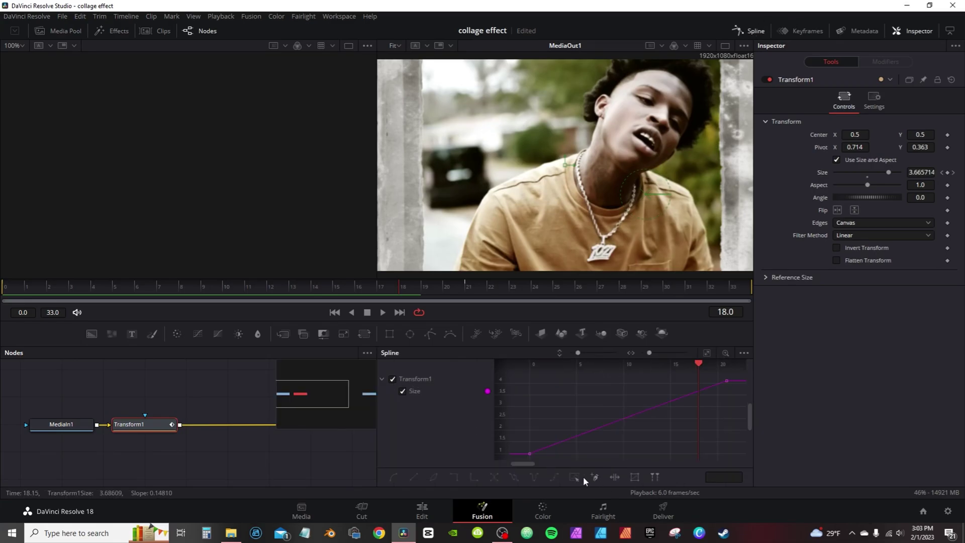
pyautogui.hotkey('ctrl', 'a')
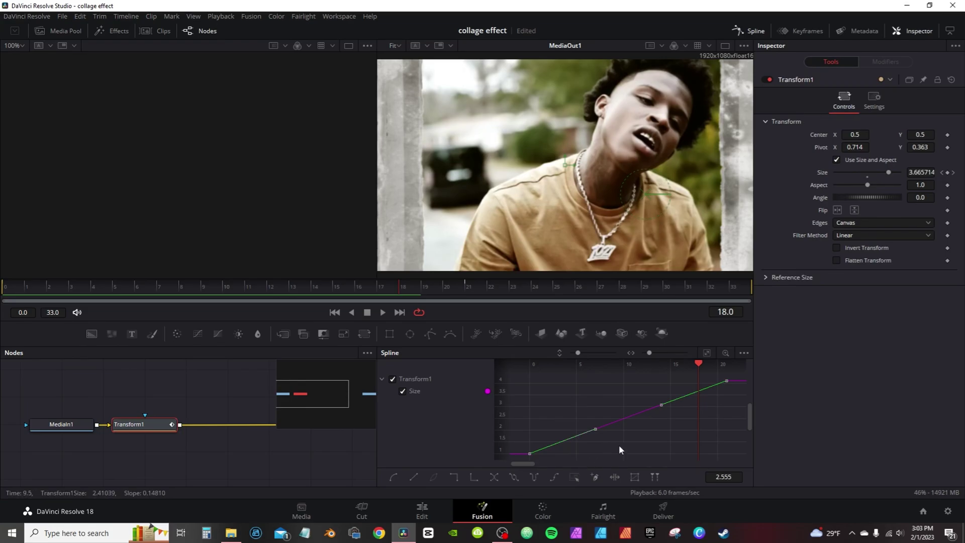
pyautogui.press('s')
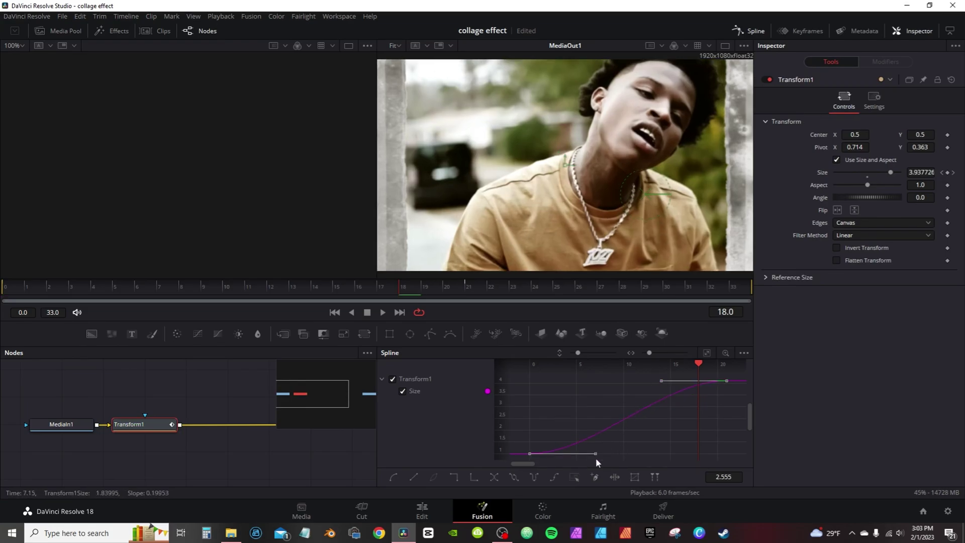
pyautogui.moveTo(596, 454); pyautogui.dragTo(645, 453)
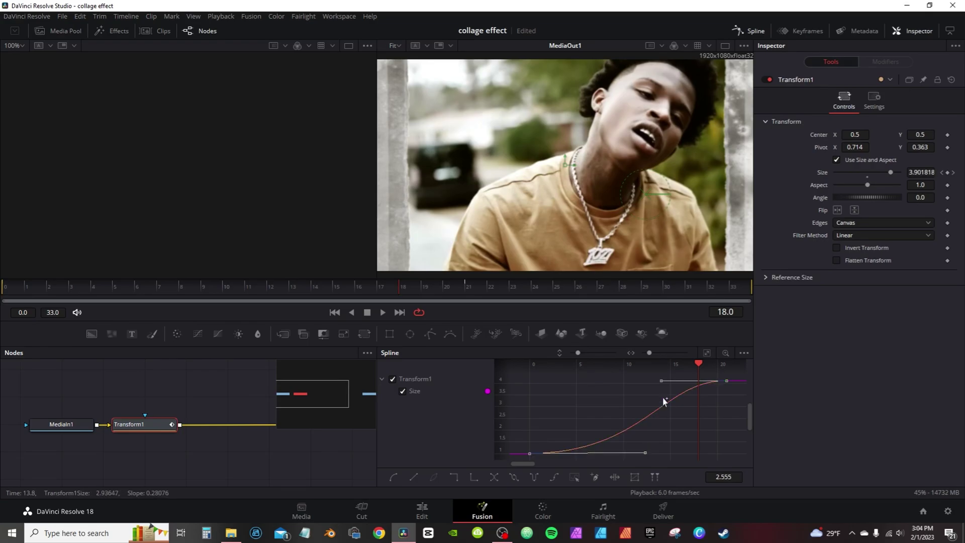
pyautogui.moveTo(662, 380); pyautogui.dragTo(606, 386)
pyautogui.press('e')
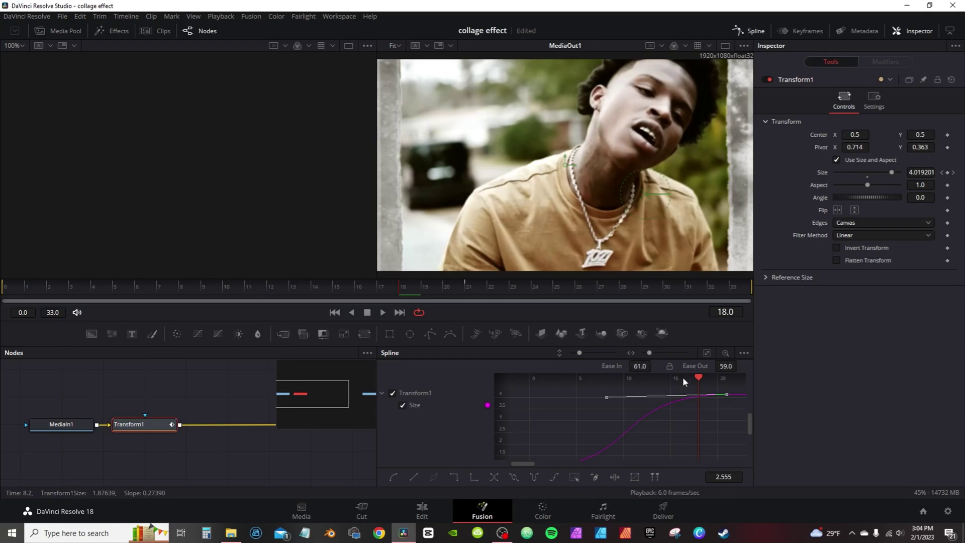
# Enable motion blur on Transform1 and return to the Edit page.
pyautogui.click(874, 100)
pyautogui.click(837, 228)
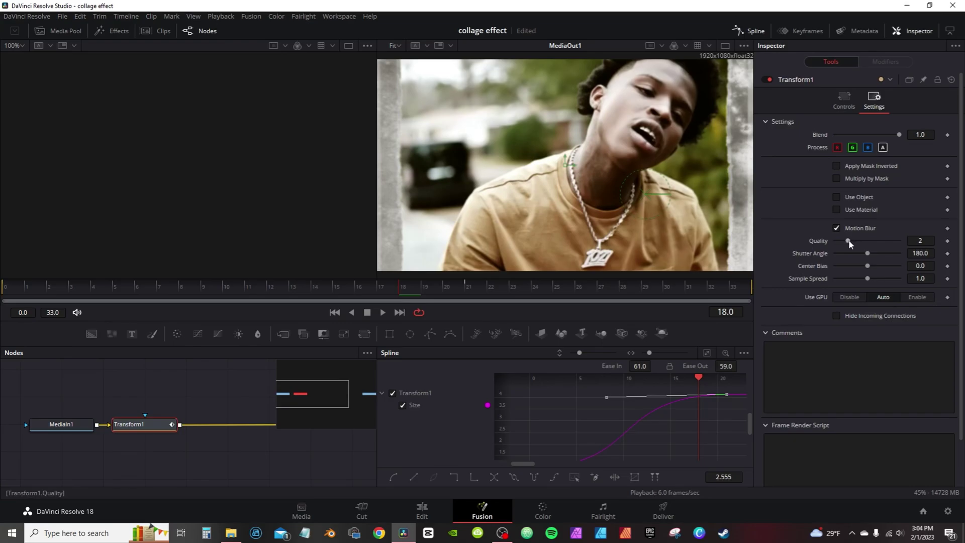
pyautogui.click(422, 510)
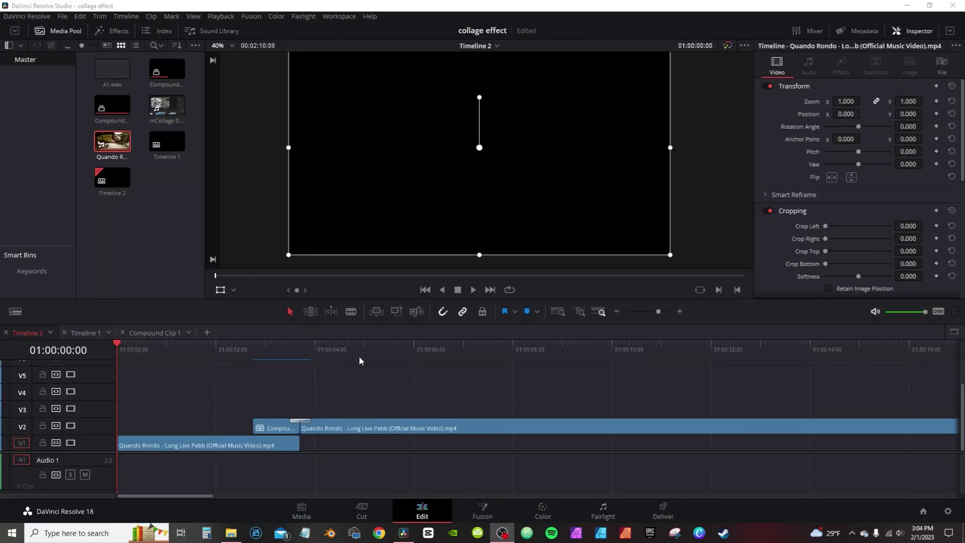